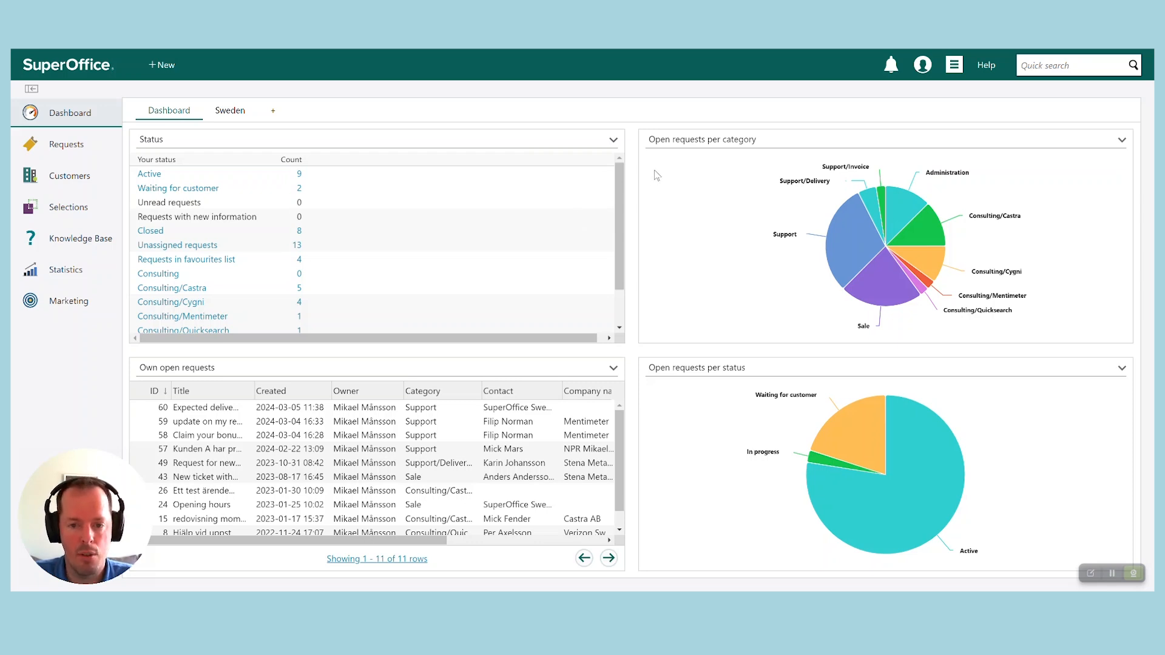
Examine the view choices for the dashboard's Status panel and the request lists on the Sweden dashboard.
{"action": "left_click", "coordinate": [613, 141]}
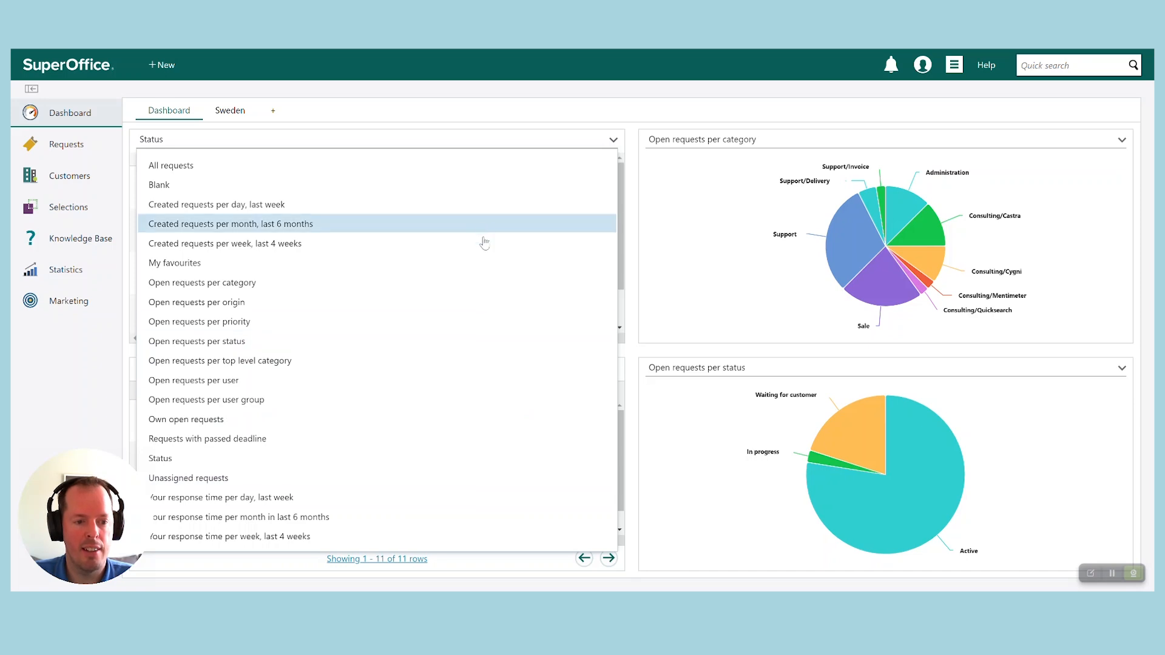
{"action": "left_click", "coordinate": [599, 90]}
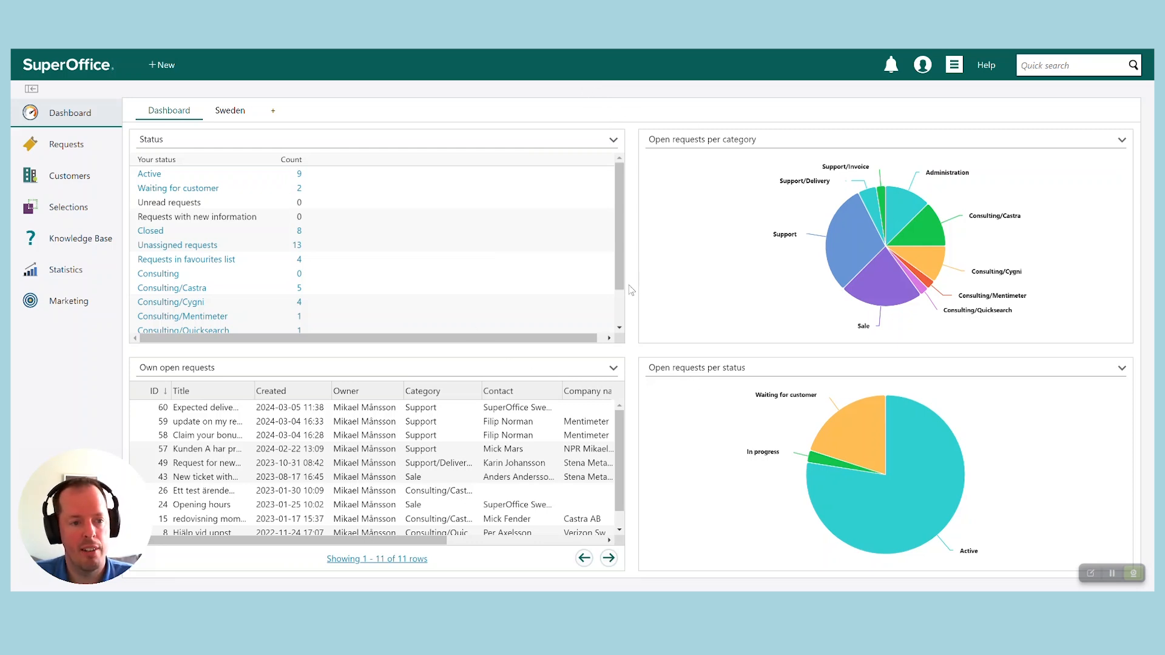
{"action": "left_click", "coordinate": [241, 114]}
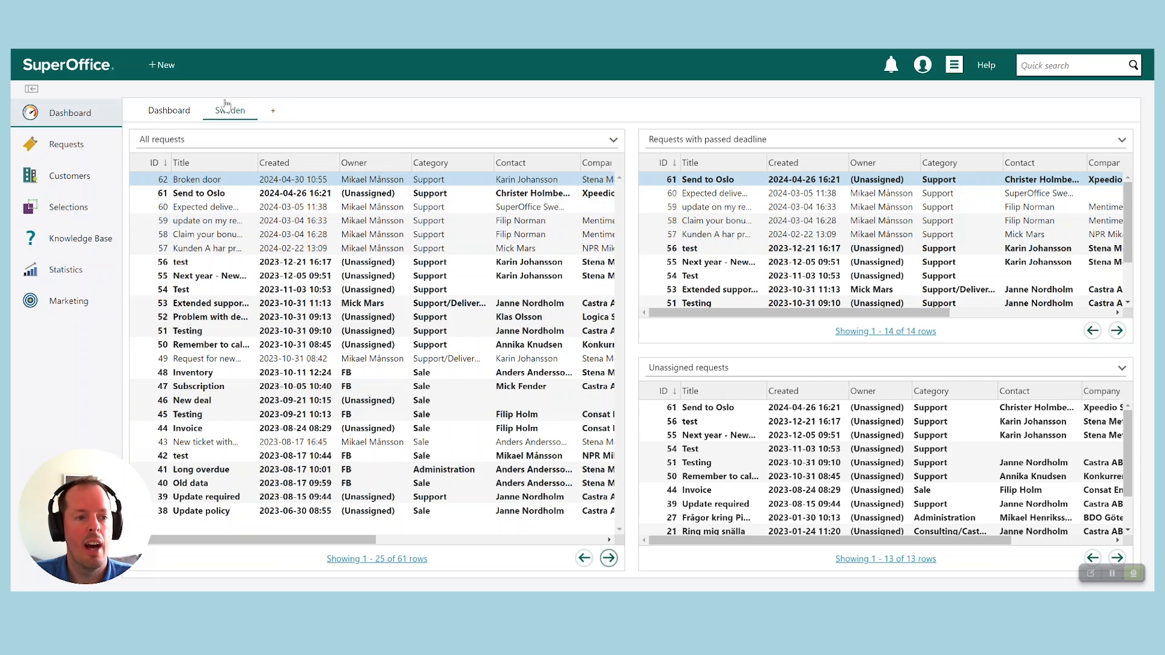
{"action": "left_click", "coordinate": [180, 113]}
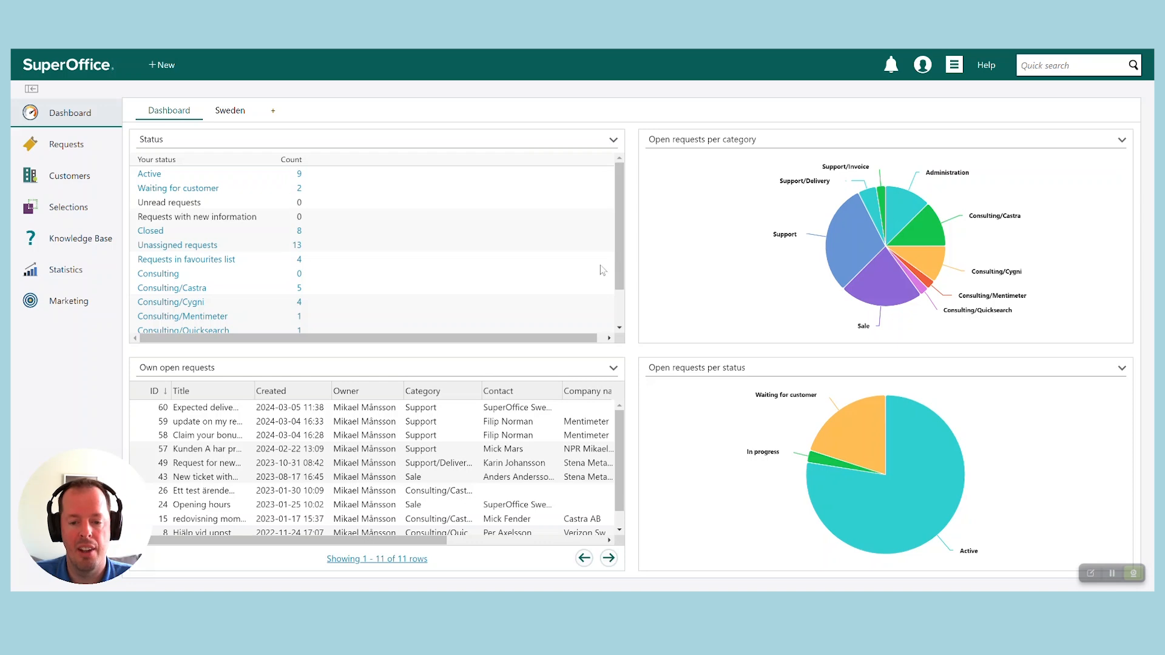
Switch the Own open requests panel on the main dashboard to the Requests with passed deadline view.
{"action": "left_click", "coordinate": [604, 365]}
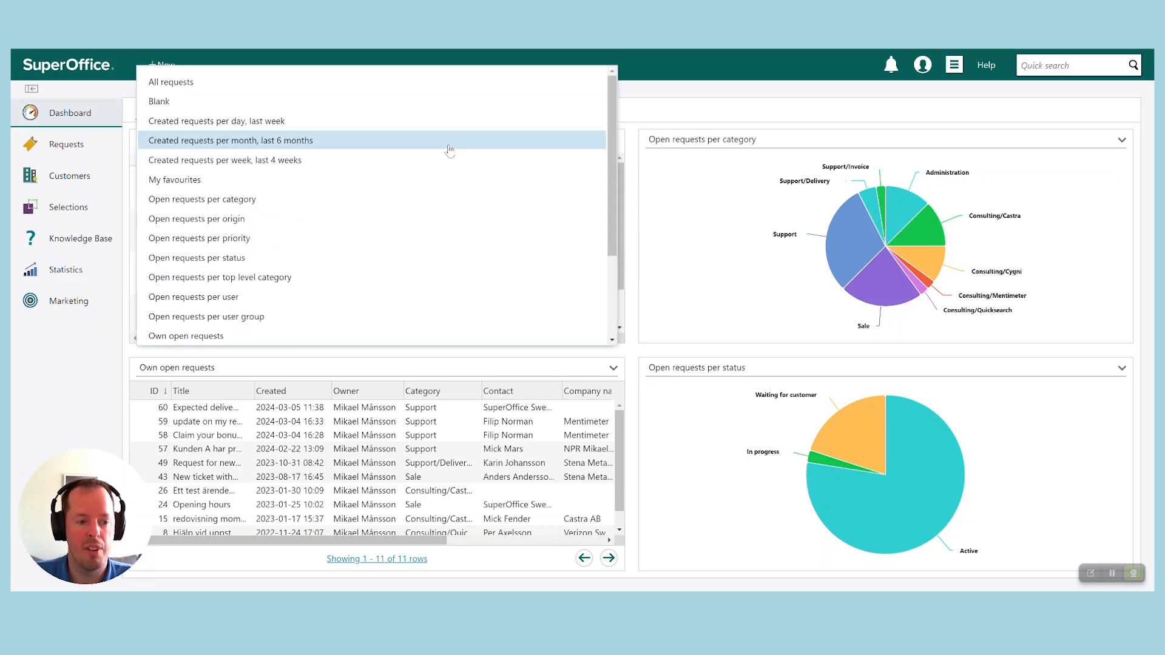
{"action": "scroll", "coordinate": [452, 155], "scroll_direction": "down", "scroll_amount": 3}
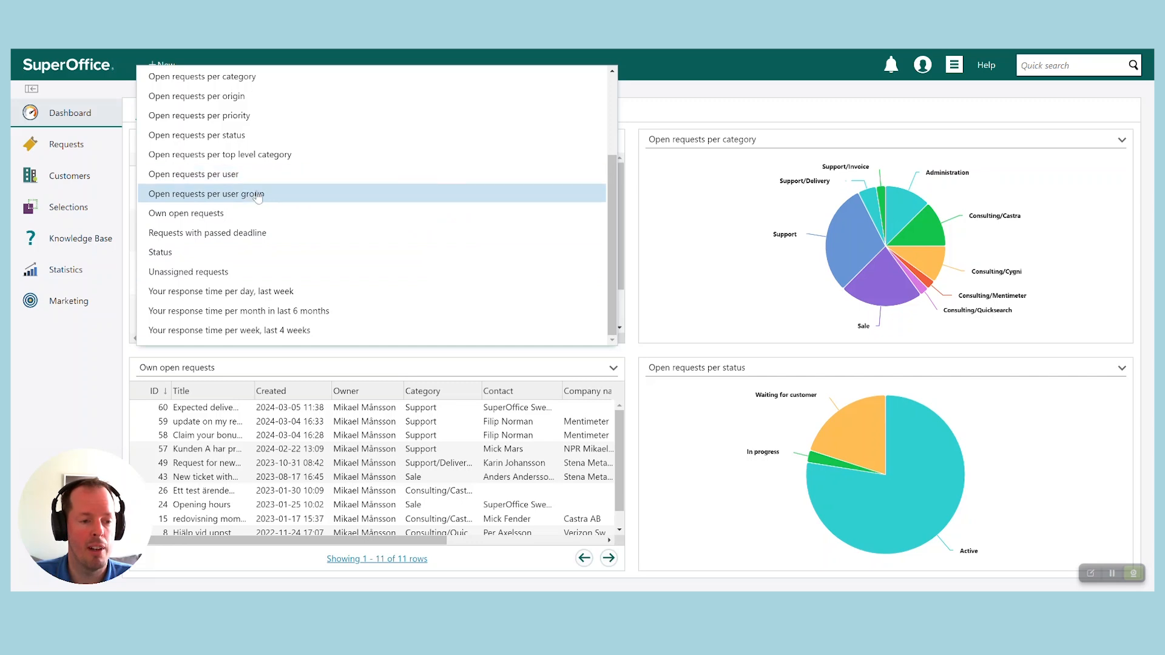
{"action": "left_click", "coordinate": [287, 236]}
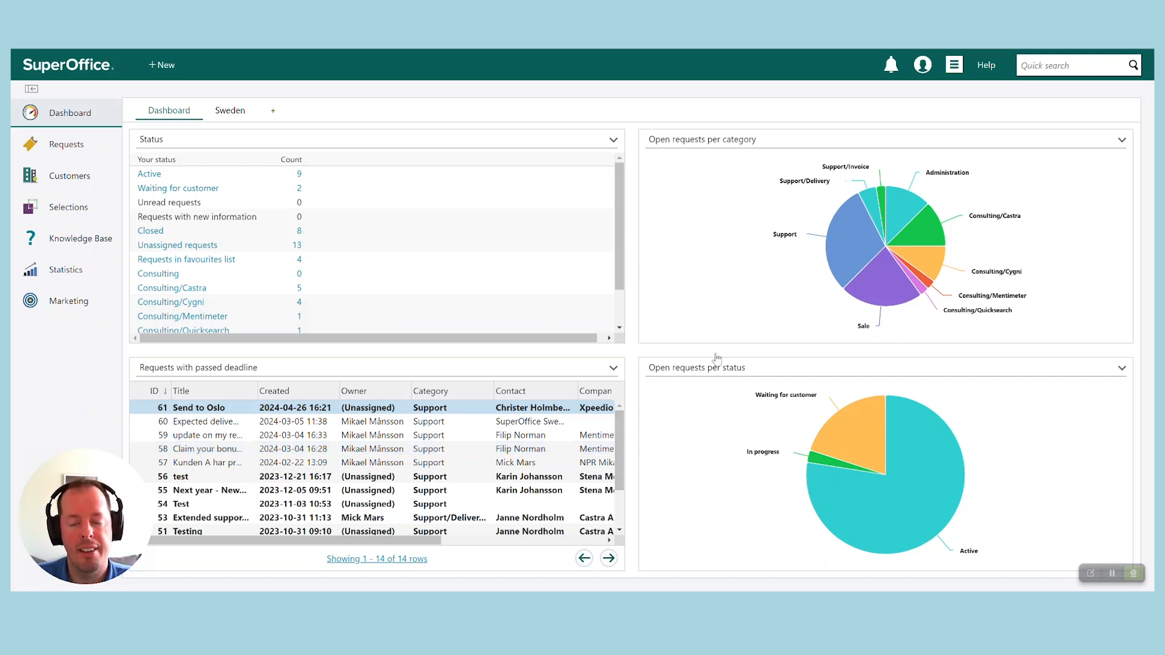
Open the properties of the Requests with passed deadline web panel under Main page in the system design settings.
{"action": "left_click", "coordinate": [955, 66]}
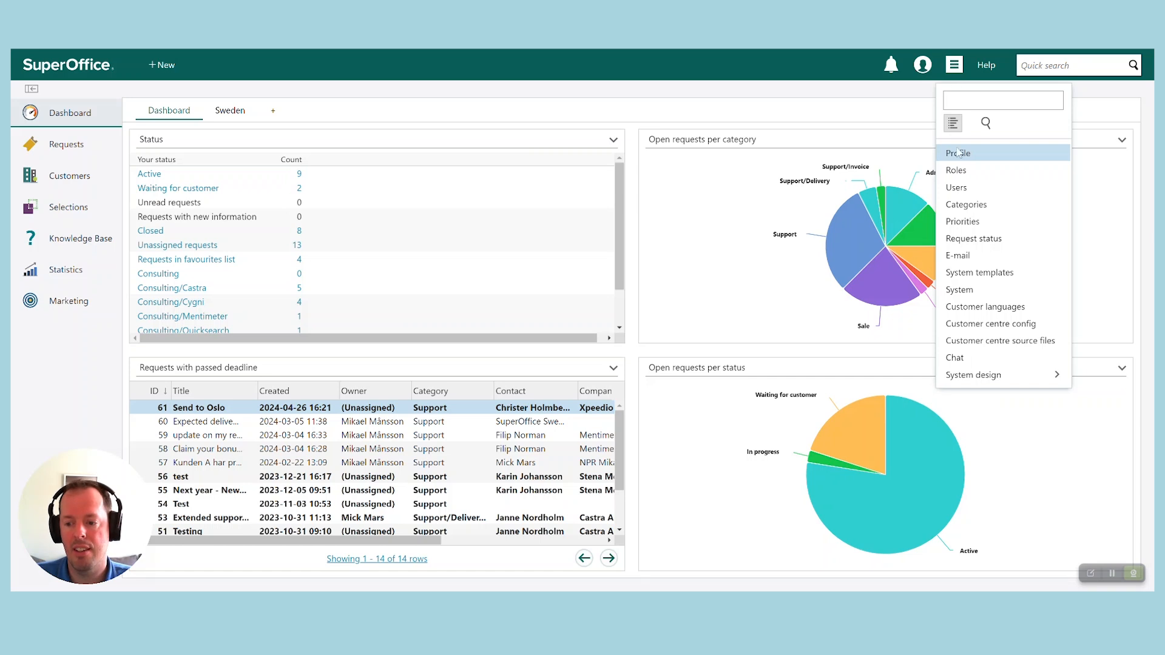
{"action": "mouse_move", "coordinate": [980, 380]}
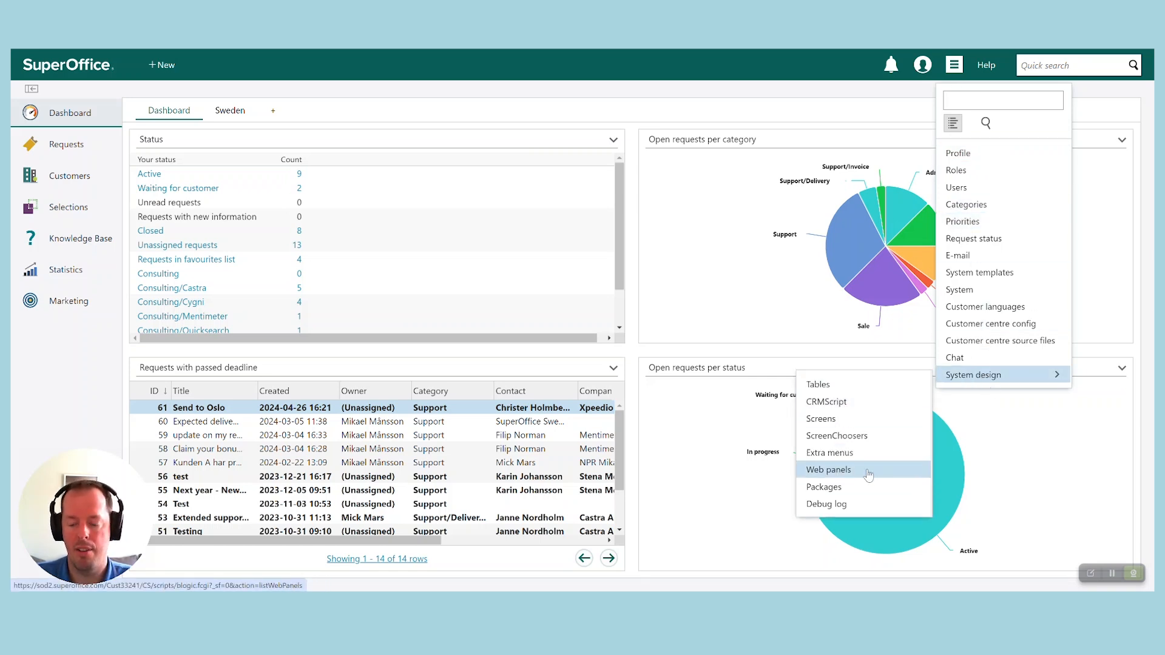
{"action": "left_click", "coordinate": [835, 471]}
{"action": "mouse_move", "coordinate": [293, 208]}
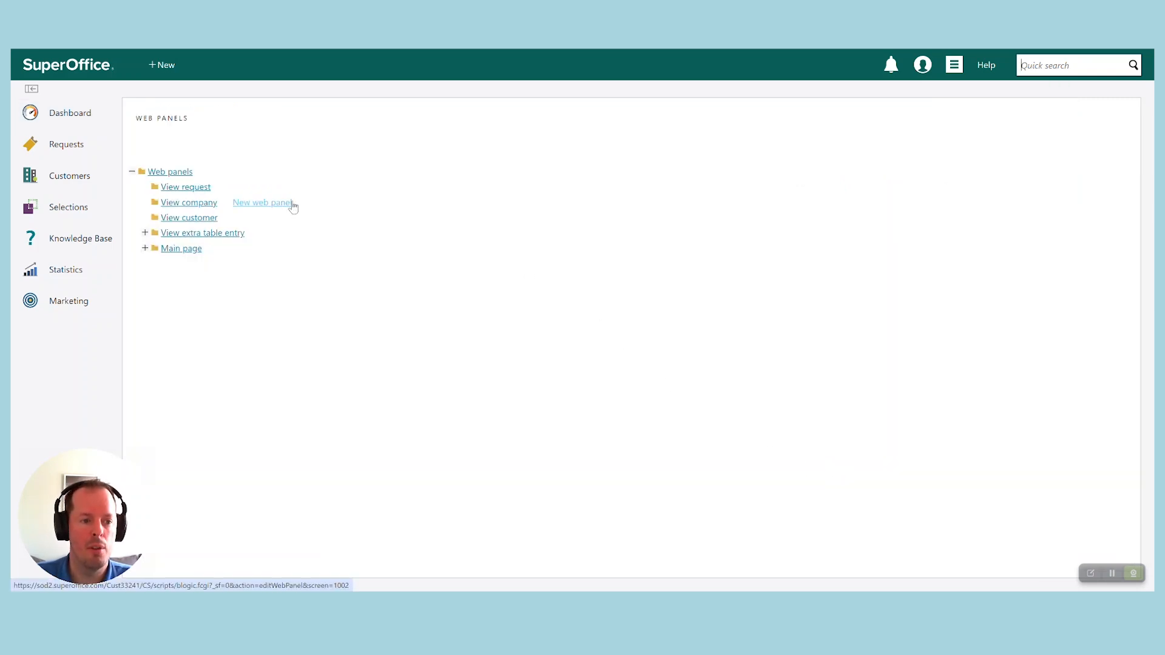
{"action": "left_click", "coordinate": [145, 248]}
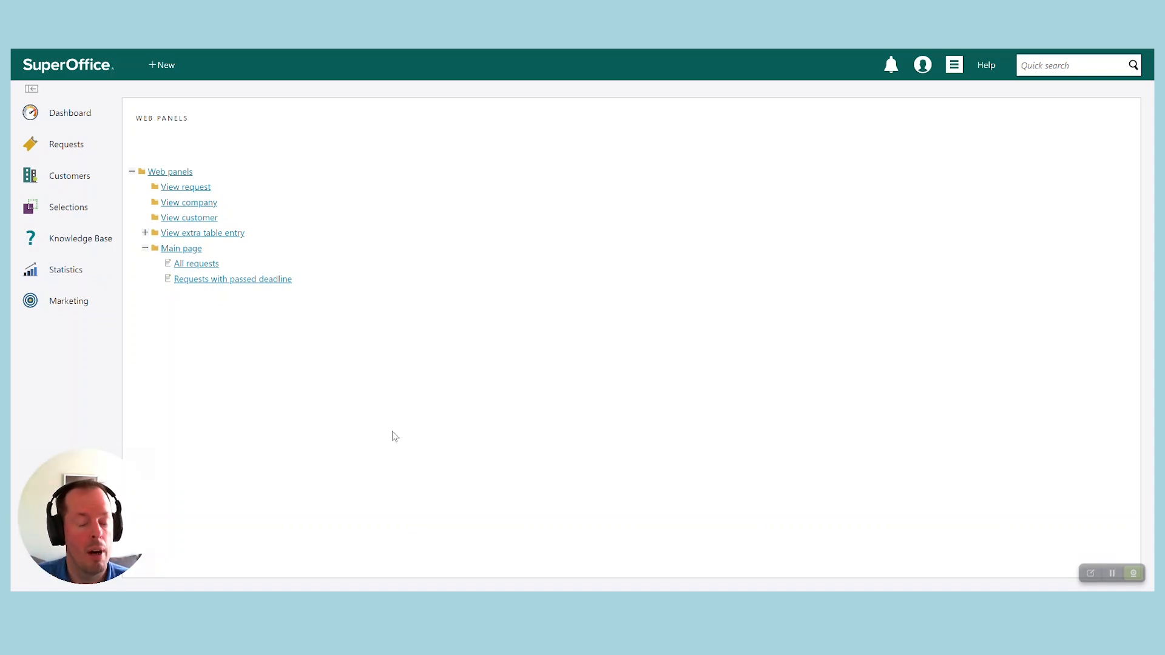
{"action": "left_click", "coordinate": [195, 280]}
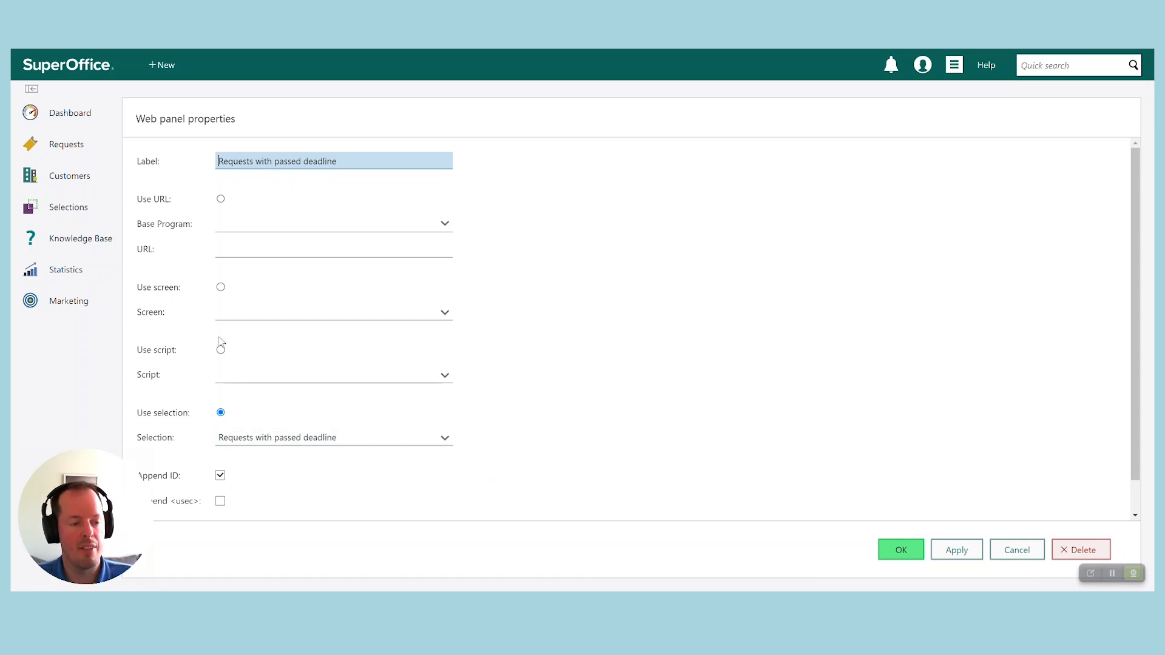
Open the Requests with passed deadline selection from the selection list and show its search criteria.
{"action": "mouse_move", "coordinate": [71, 204]}
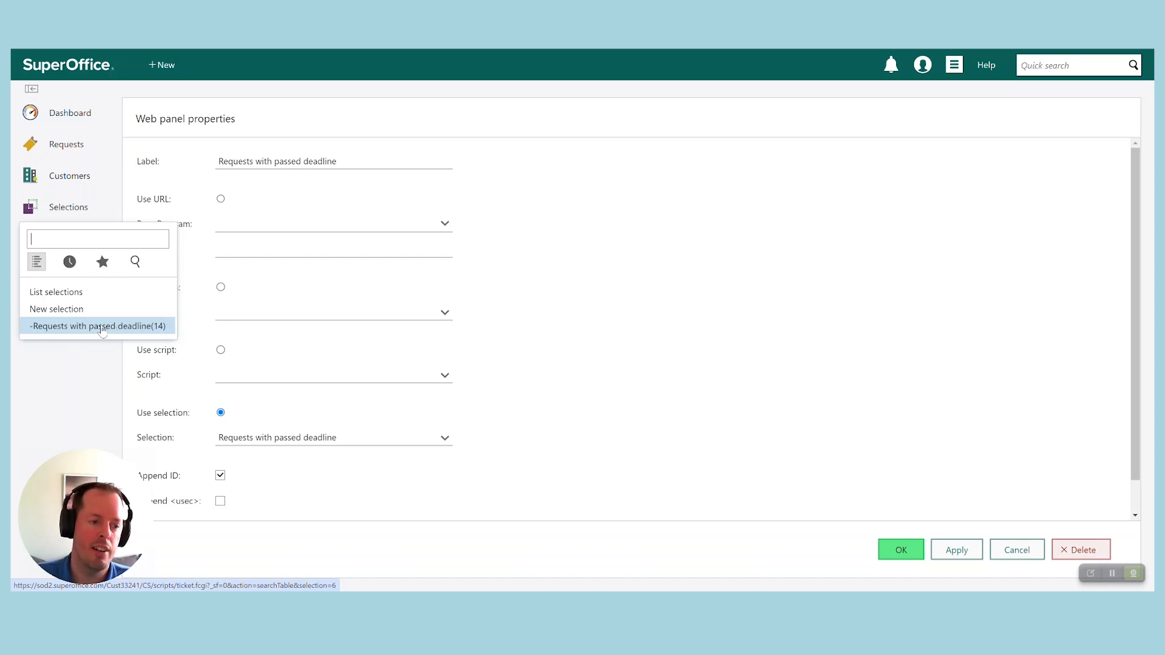
{"action": "left_click", "coordinate": [66, 294]}
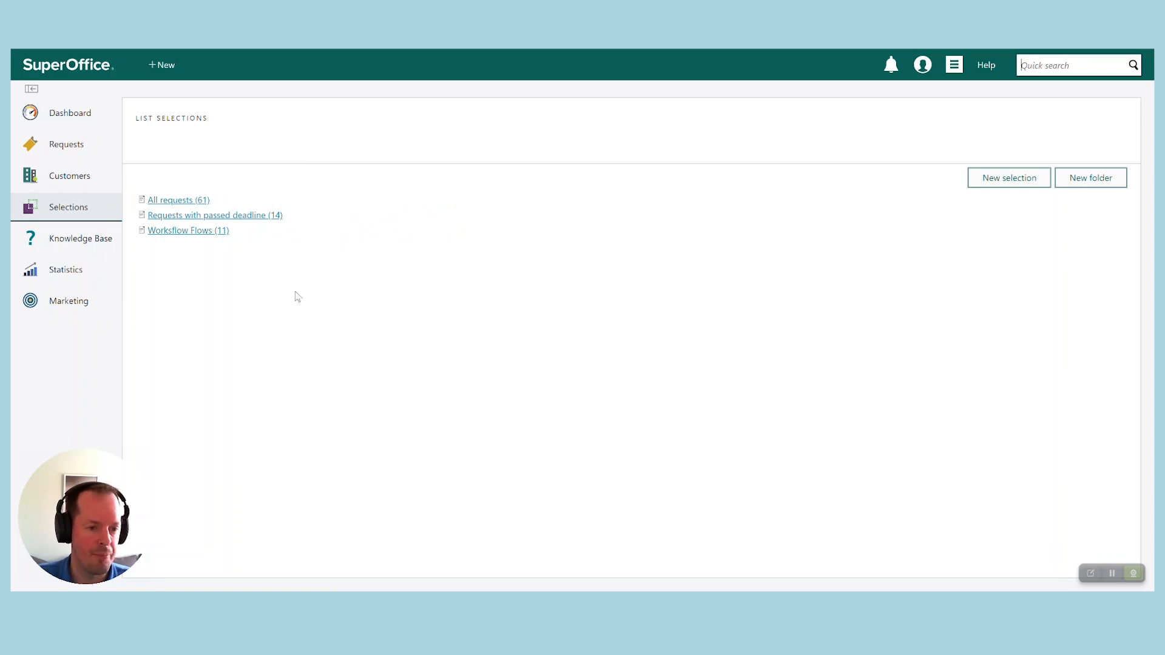
{"action": "mouse_move", "coordinate": [199, 238]}
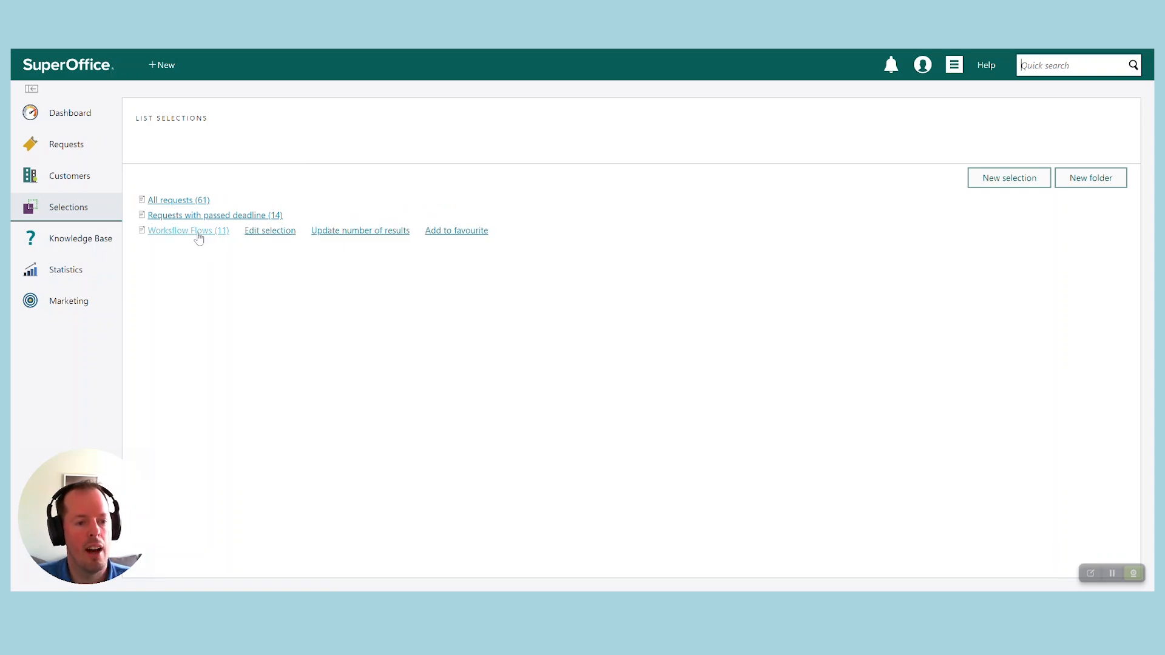
{"action": "left_click", "coordinate": [240, 217]}
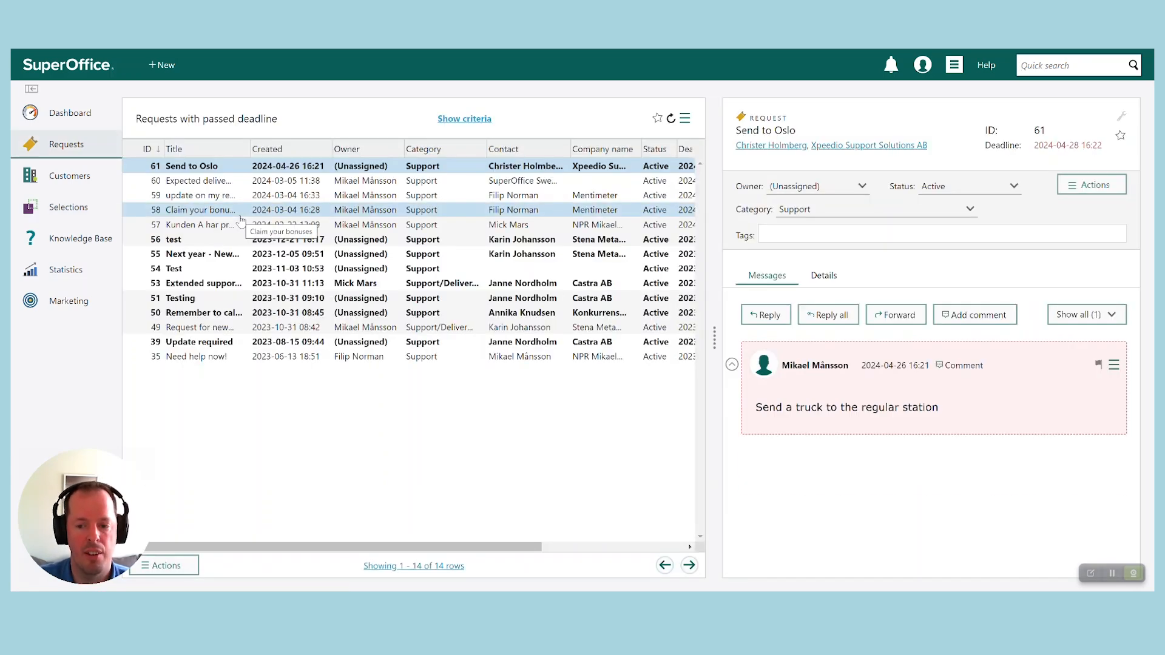
{"action": "left_click", "coordinate": [476, 121]}
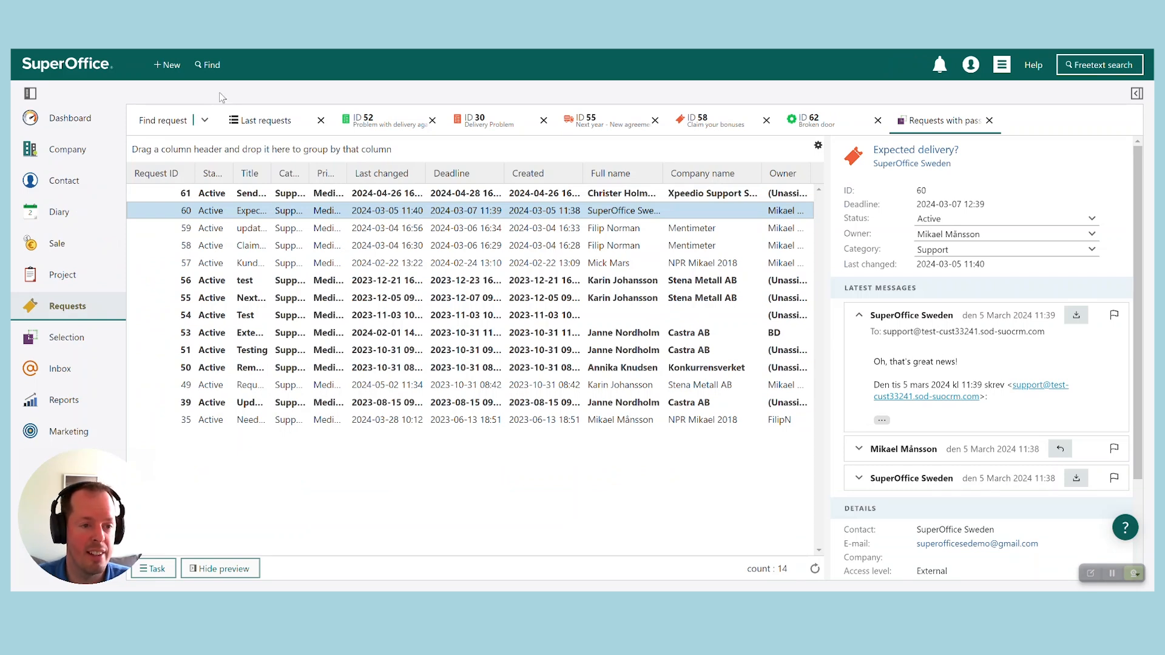
Examine the Requests dashboard in SuperOffice CRM alongside the selection criteria and dashboard in SuperOffice Service.
{"action": "left_click", "coordinate": [35, 123]}
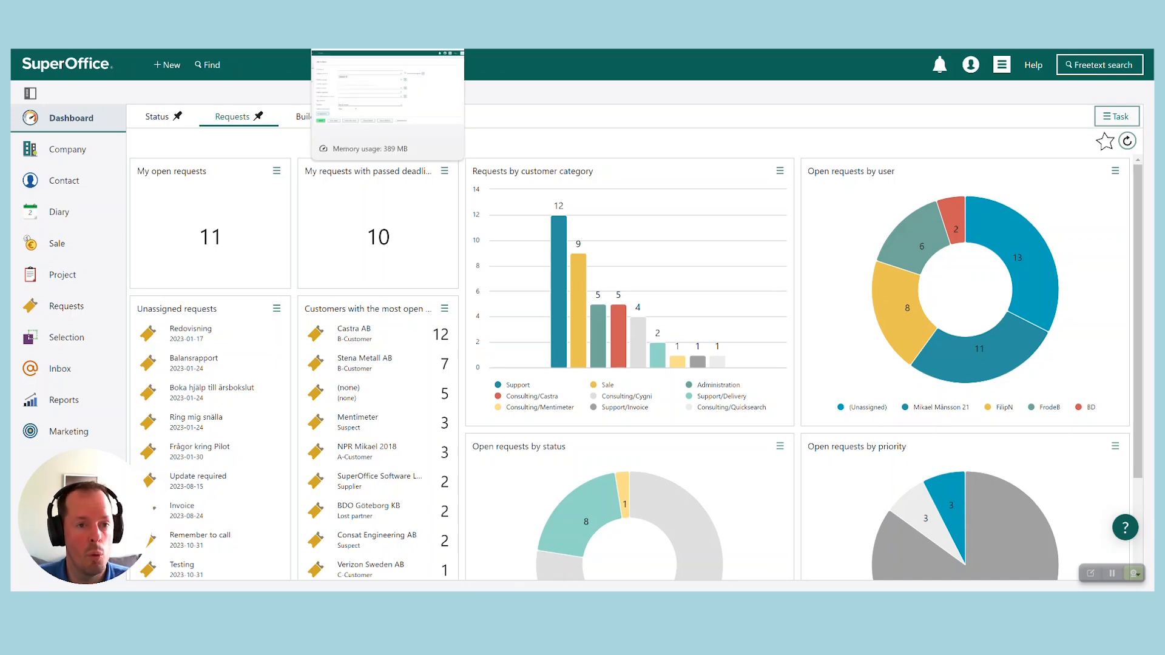
{"action": "left_click", "coordinate": [352, 48]}
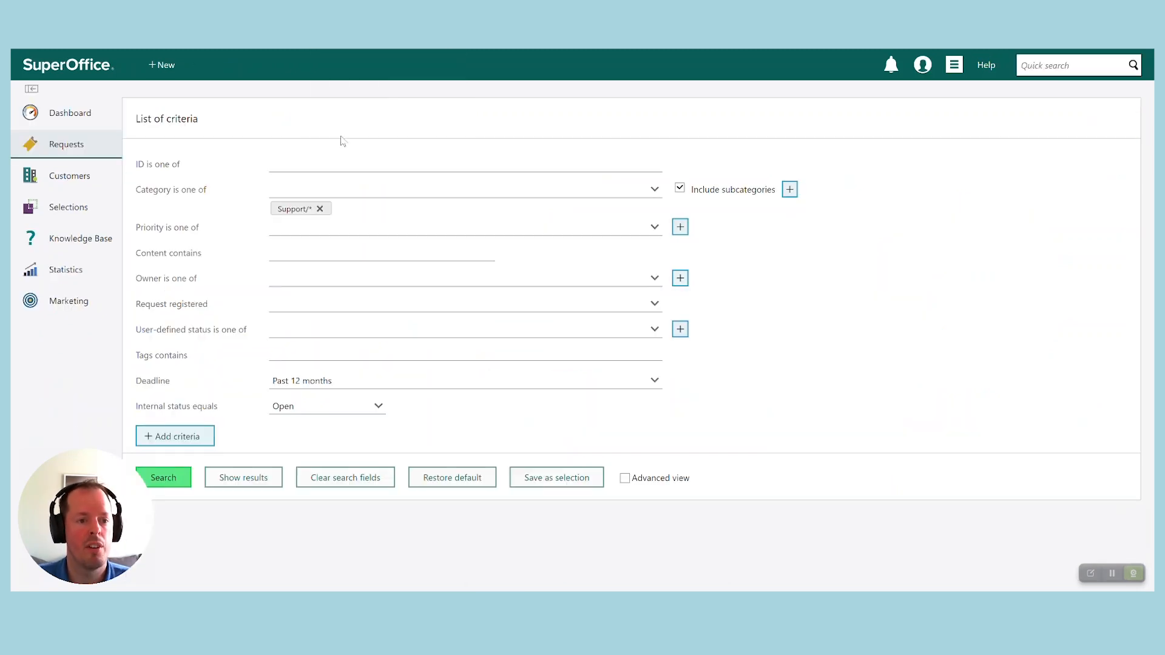
{"action": "left_click", "coordinate": [32, 114]}
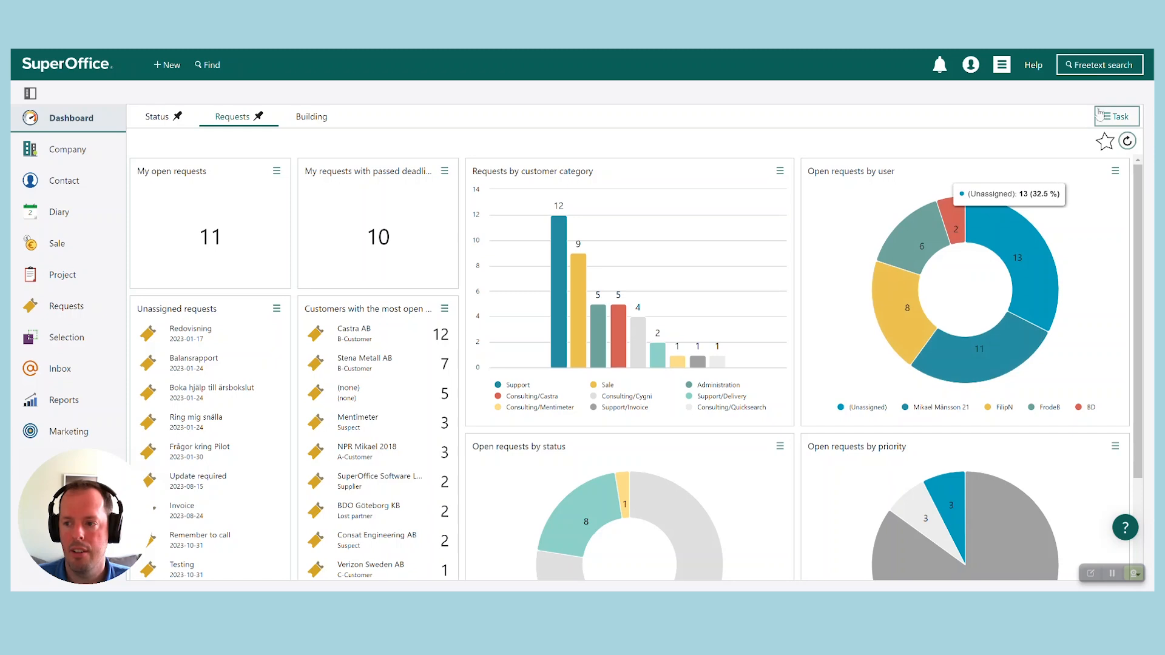
Start a new dashboard in SuperOffice CRM and name it New Service.
{"action": "left_click", "coordinate": [1118, 117]}
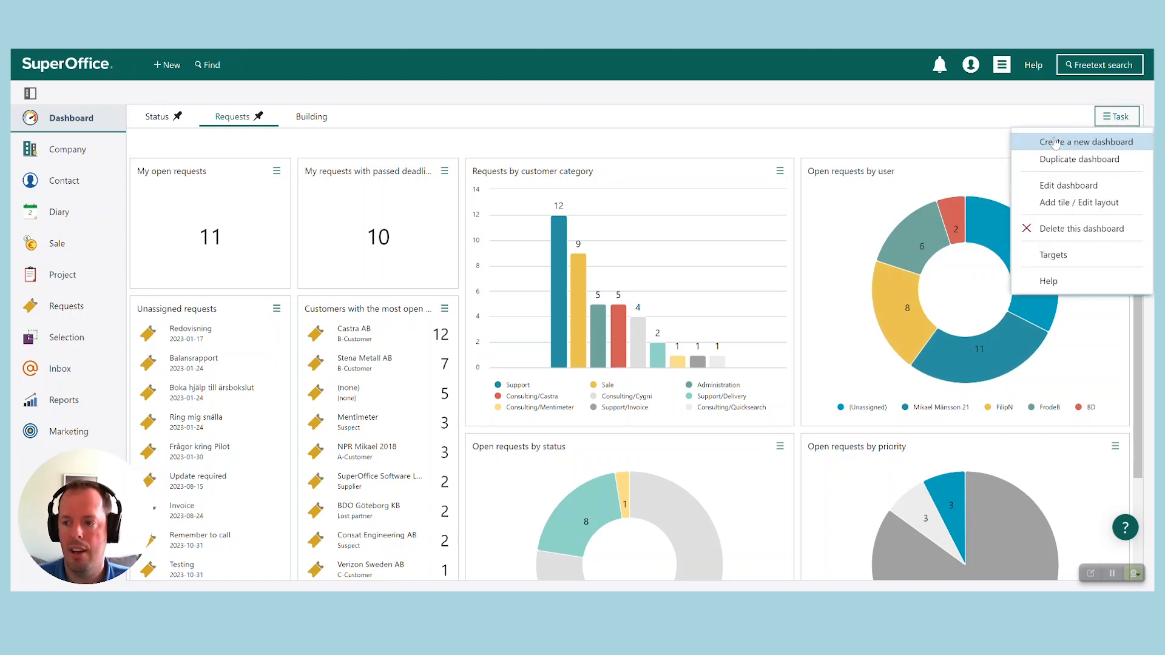
{"action": "left_click", "coordinate": [1093, 144]}
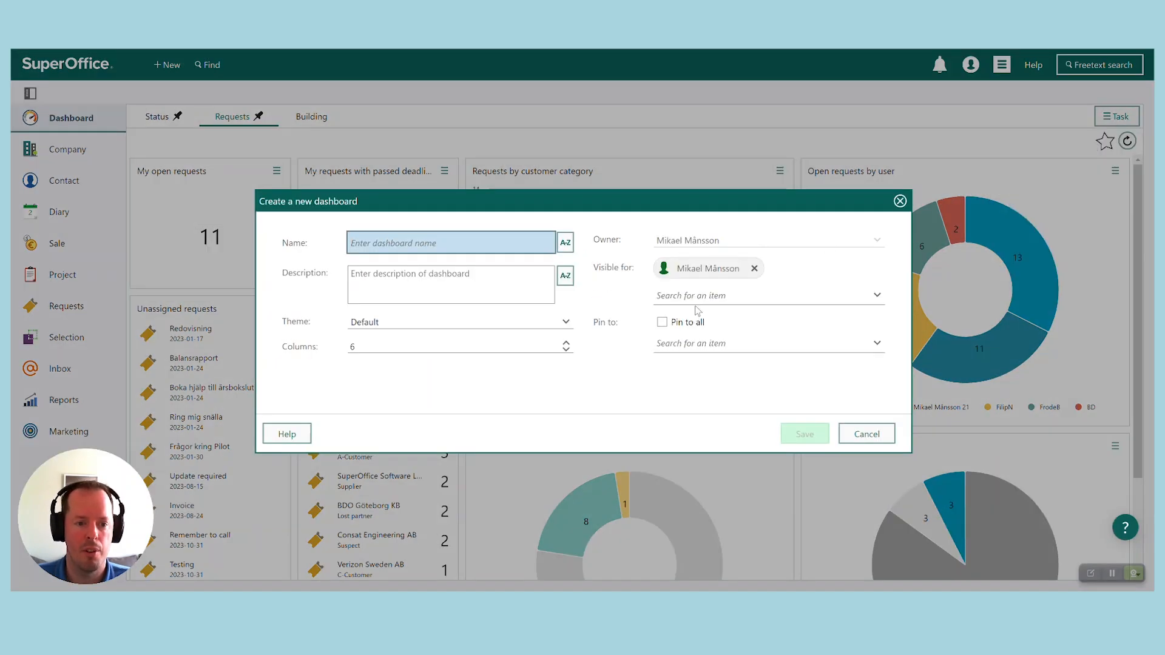
{"action": "type", "text": "Ne"}
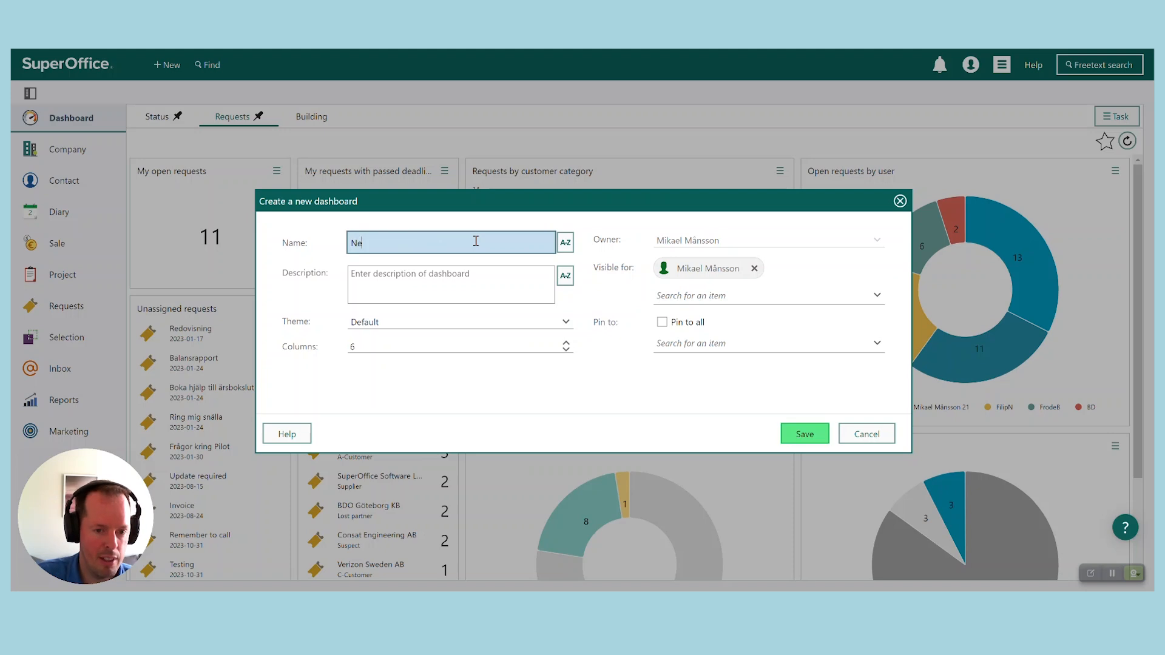
{"action": "type", "text": "w Service"}
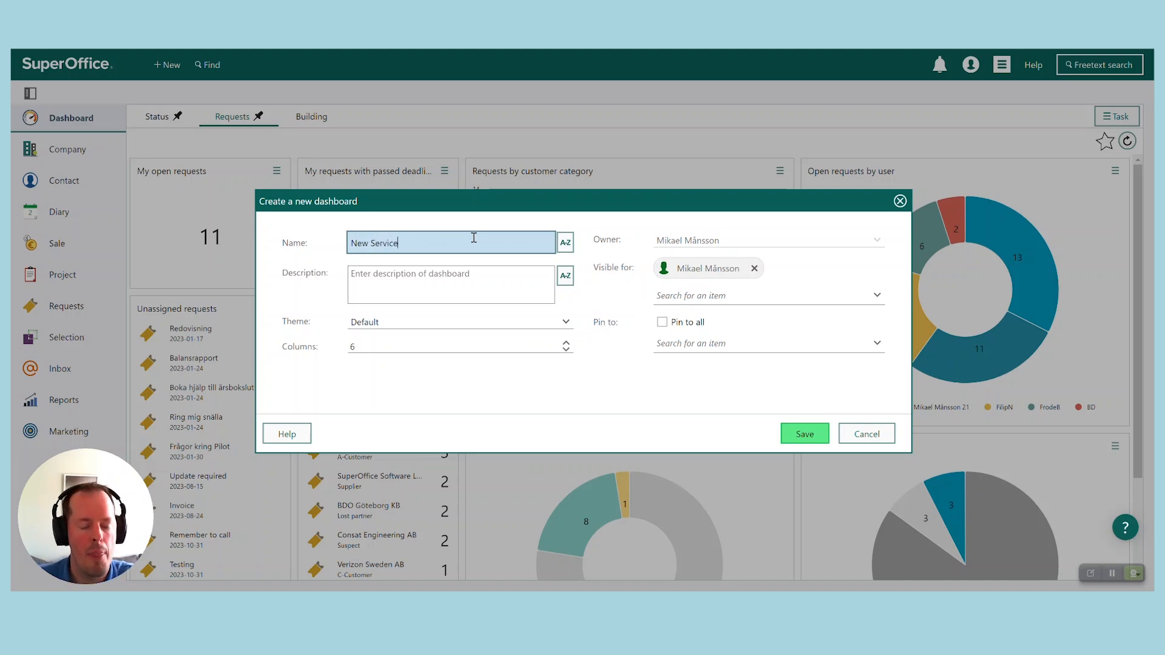
{"action": "left_click", "coordinate": [413, 321]}
{"action": "left_click", "coordinate": [412, 321]}
{"action": "left_click", "coordinate": [310, 382]}
{"action": "left_click", "coordinate": [342, 386]}
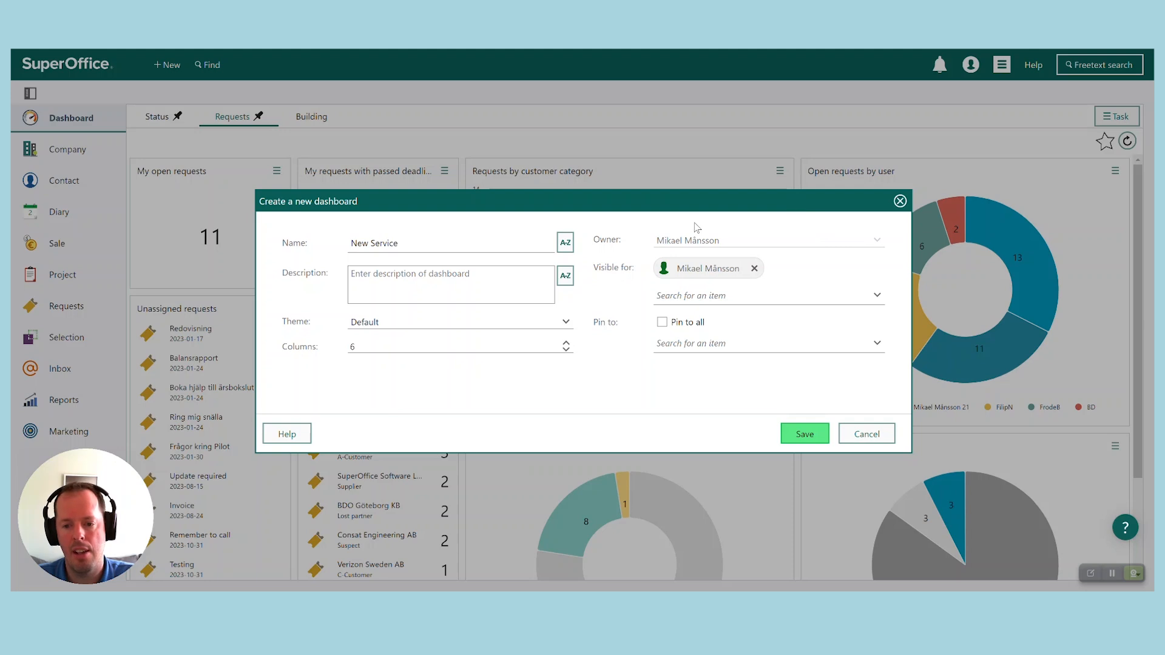
{"action": "left_click", "coordinate": [728, 245]}
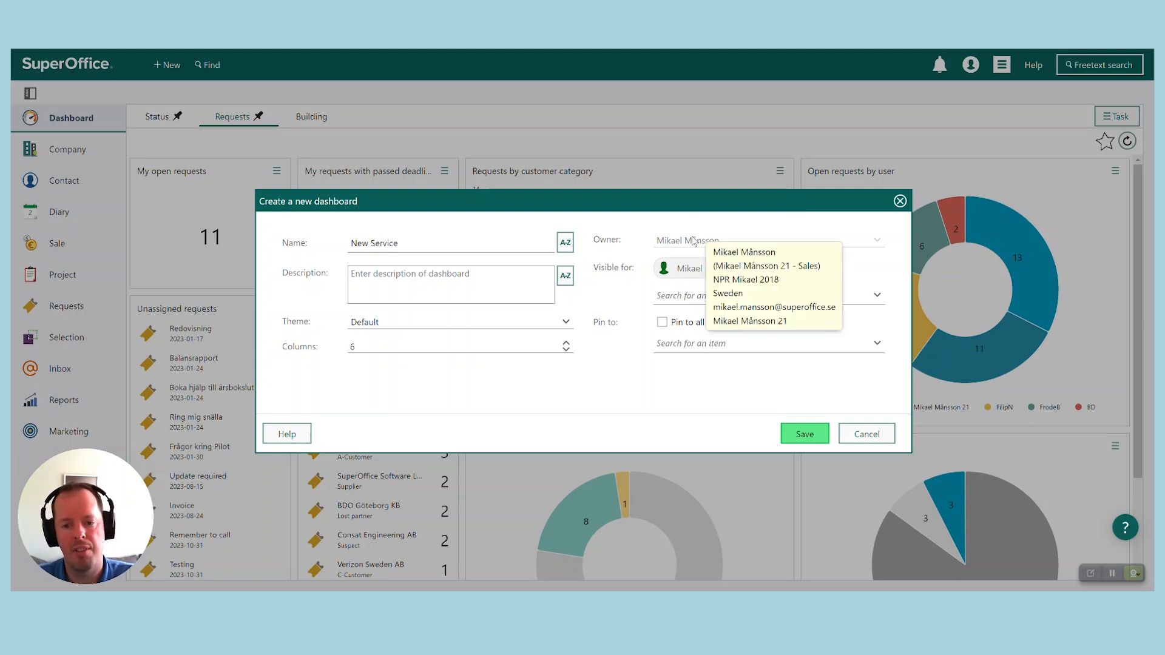
{"action": "left_click", "coordinate": [696, 241]}
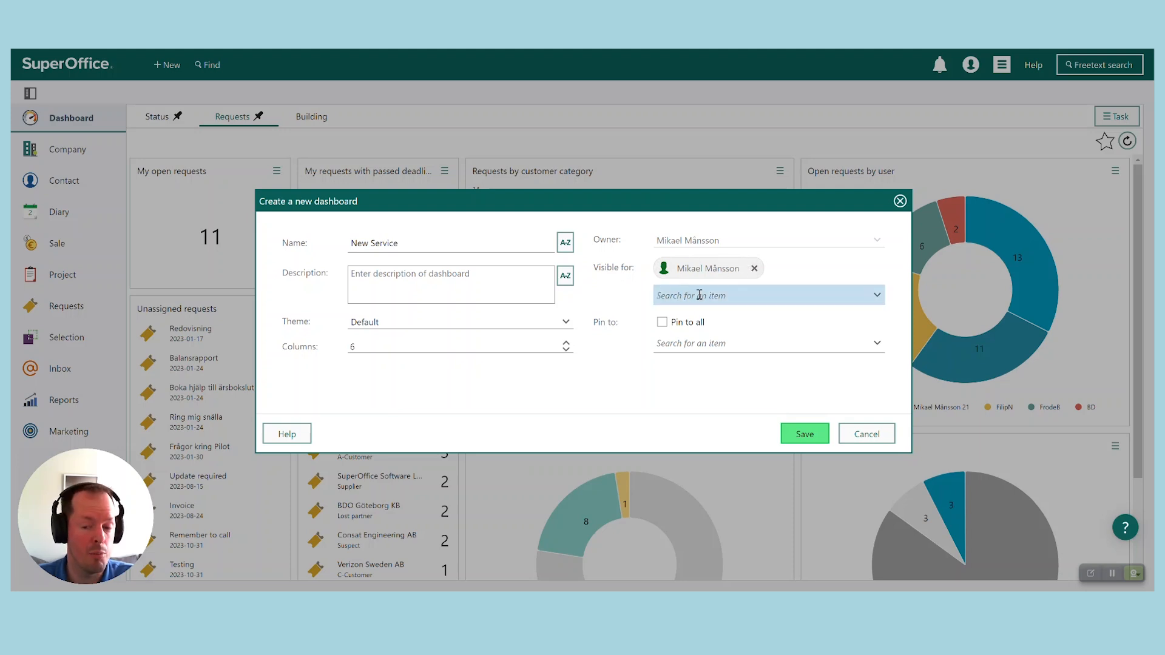
Examine the Sales and Services user groups that the New Service dashboard can be made visible for.
{"action": "left_click", "coordinate": [732, 293]}
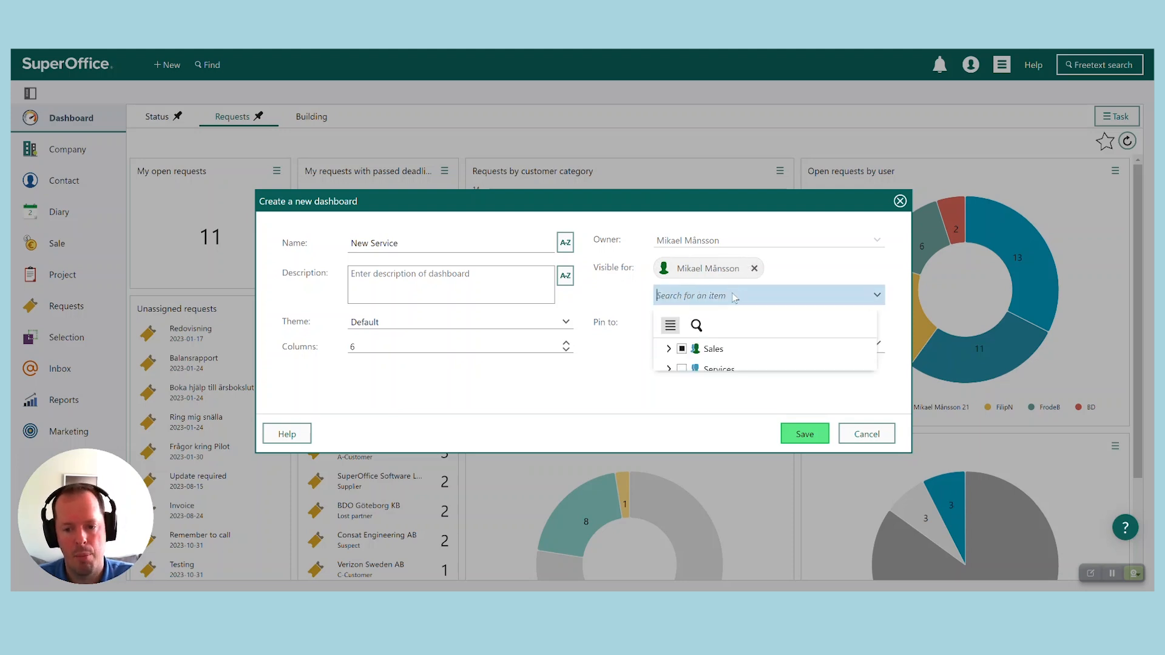
{"action": "left_click", "coordinate": [670, 368]}
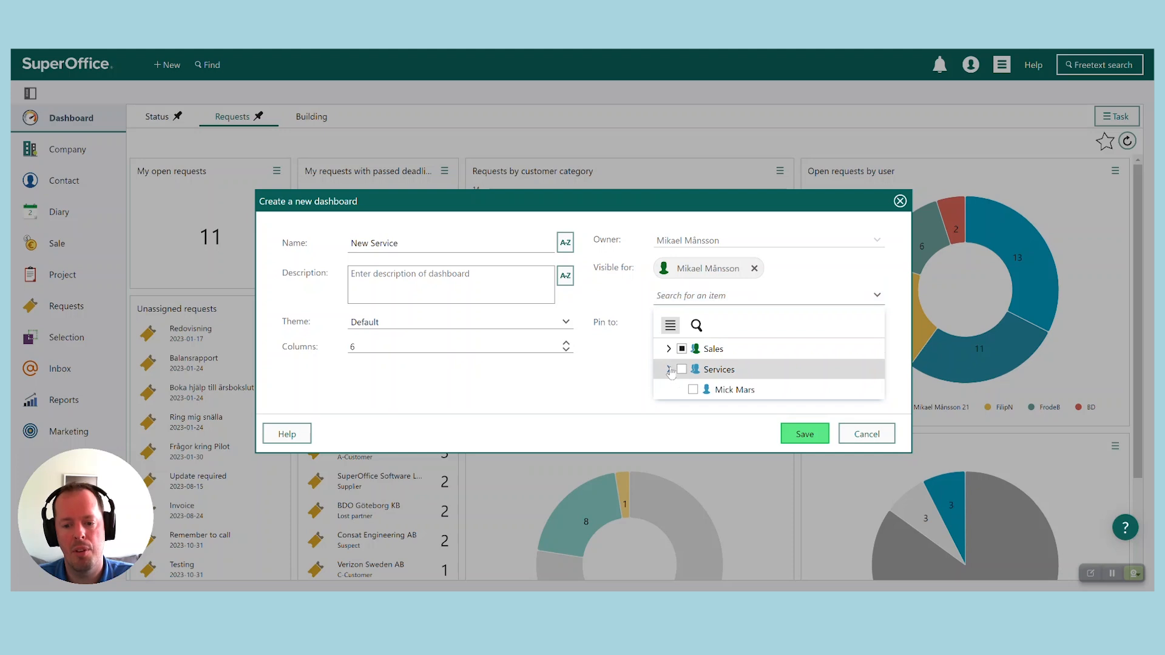
{"action": "left_click", "coordinate": [668, 350]}
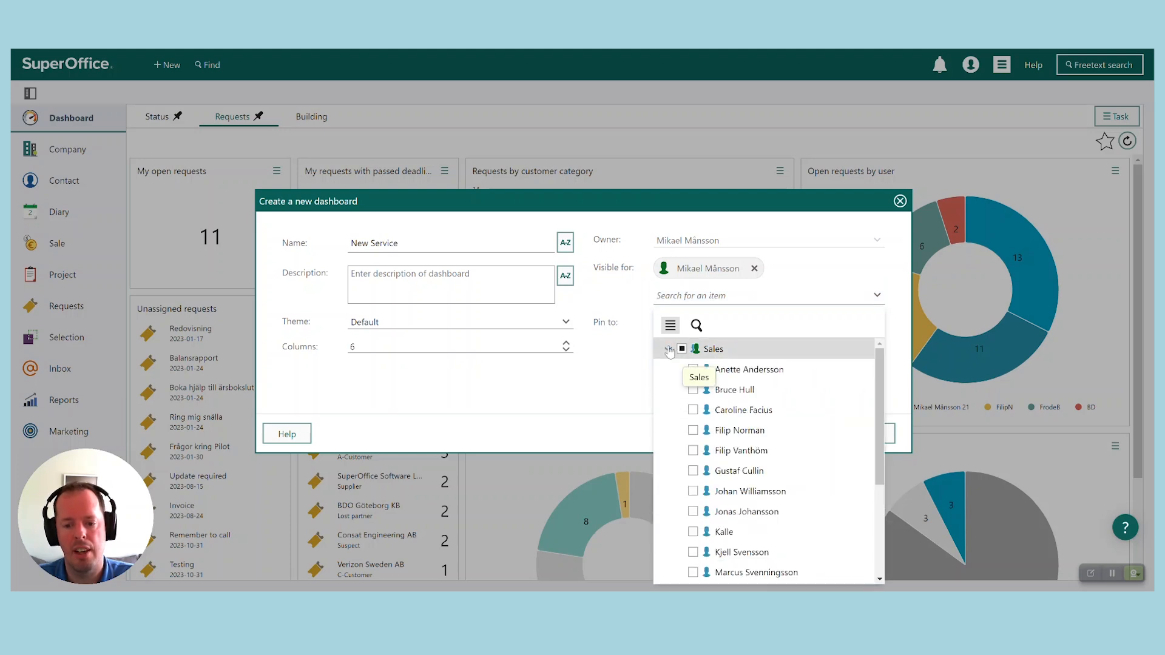
{"action": "left_click", "coordinate": [669, 350]}
{"action": "left_click", "coordinate": [669, 369]}
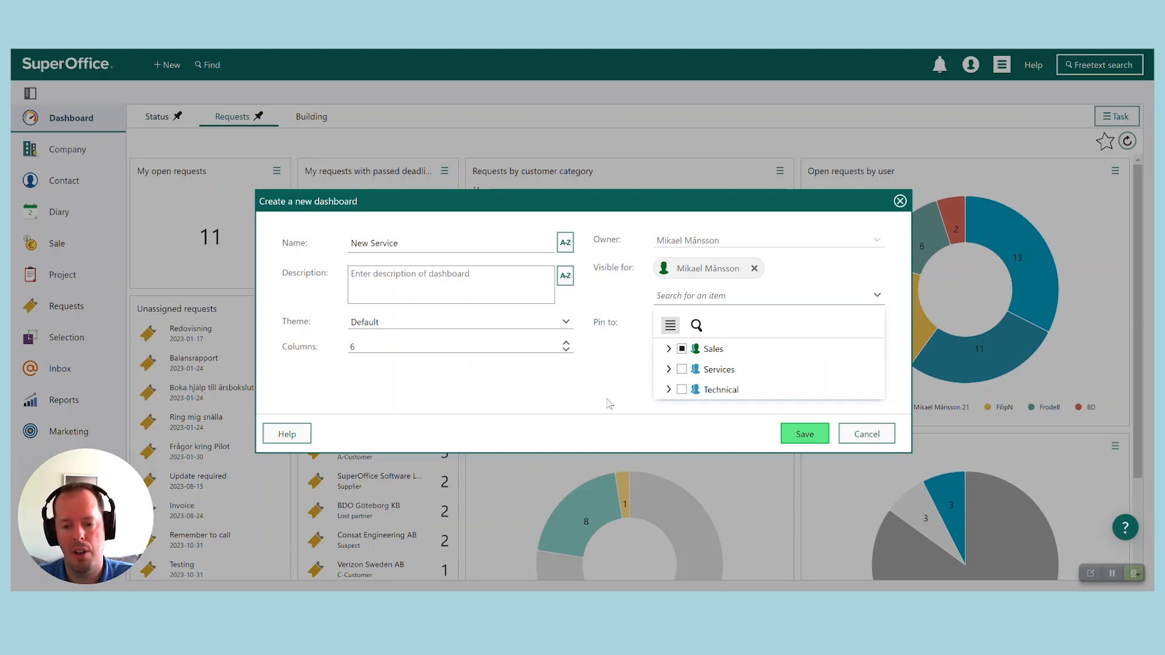
{"action": "key", "text": "Escape"}
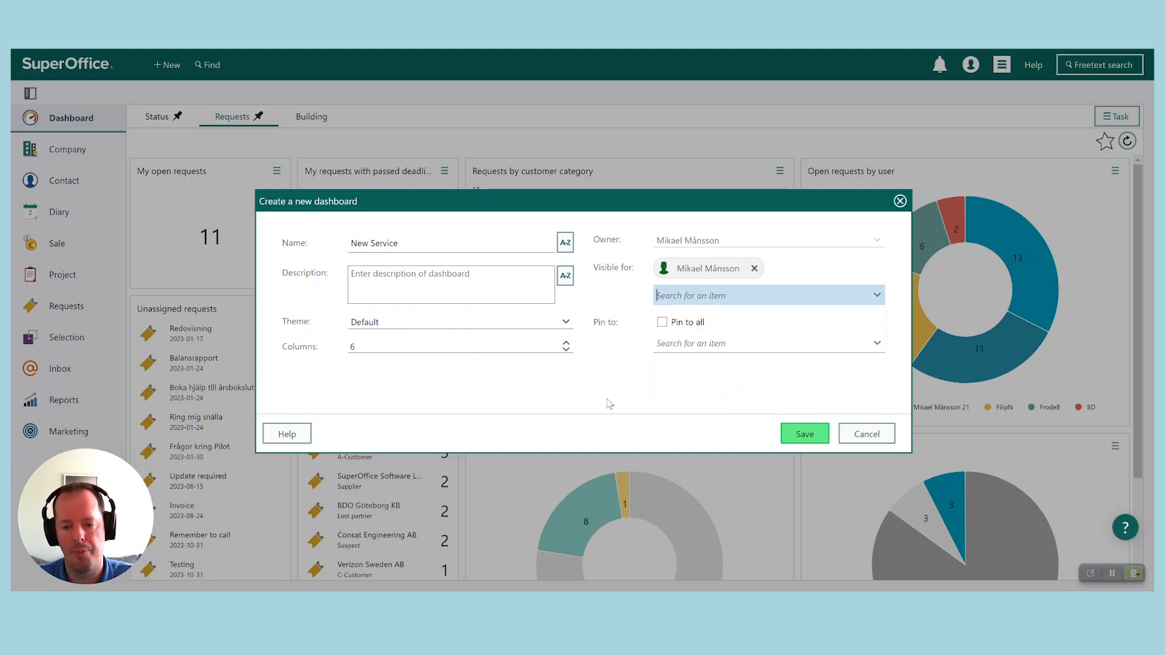
Check the user groups available for pinning and set the New Service dashboard to pin to all.
{"action": "left_click", "coordinate": [734, 342]}
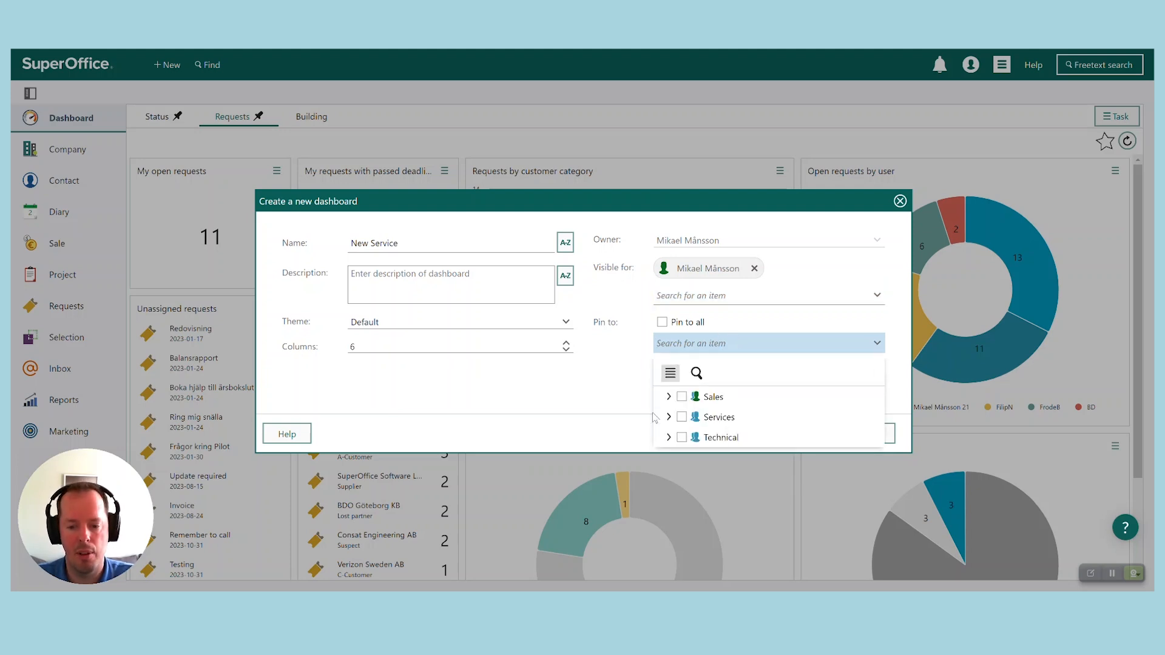
{"action": "left_click", "coordinate": [668, 396]}
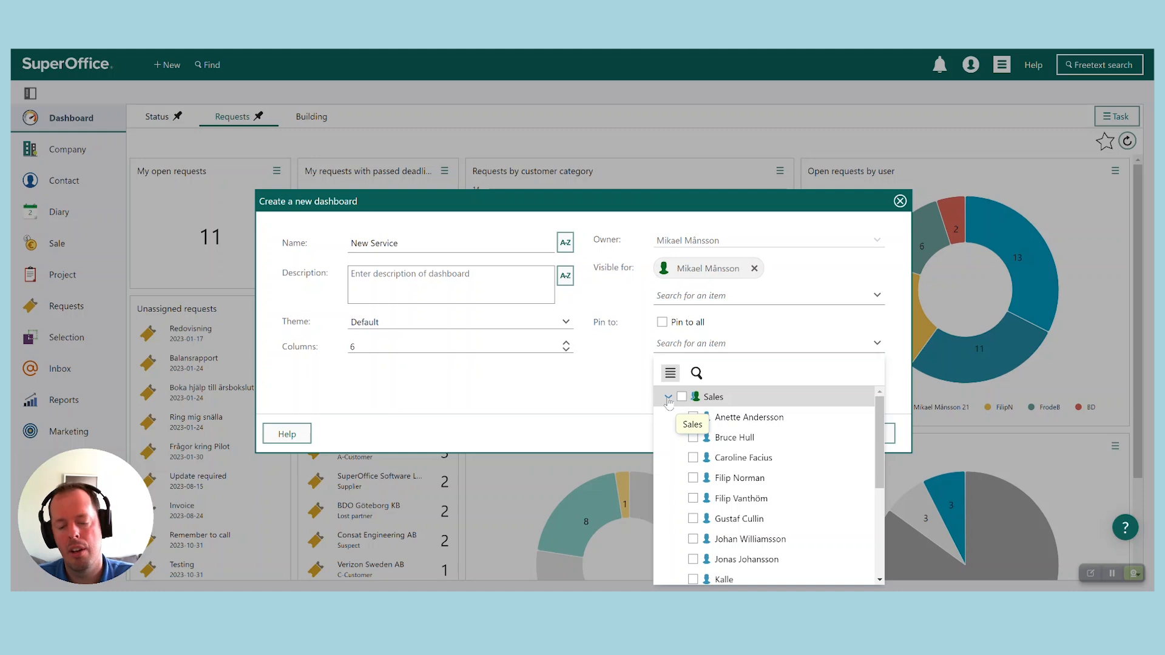
{"action": "left_click", "coordinate": [667, 398]}
{"action": "left_click", "coordinate": [625, 390]}
{"action": "left_click", "coordinate": [665, 325]}
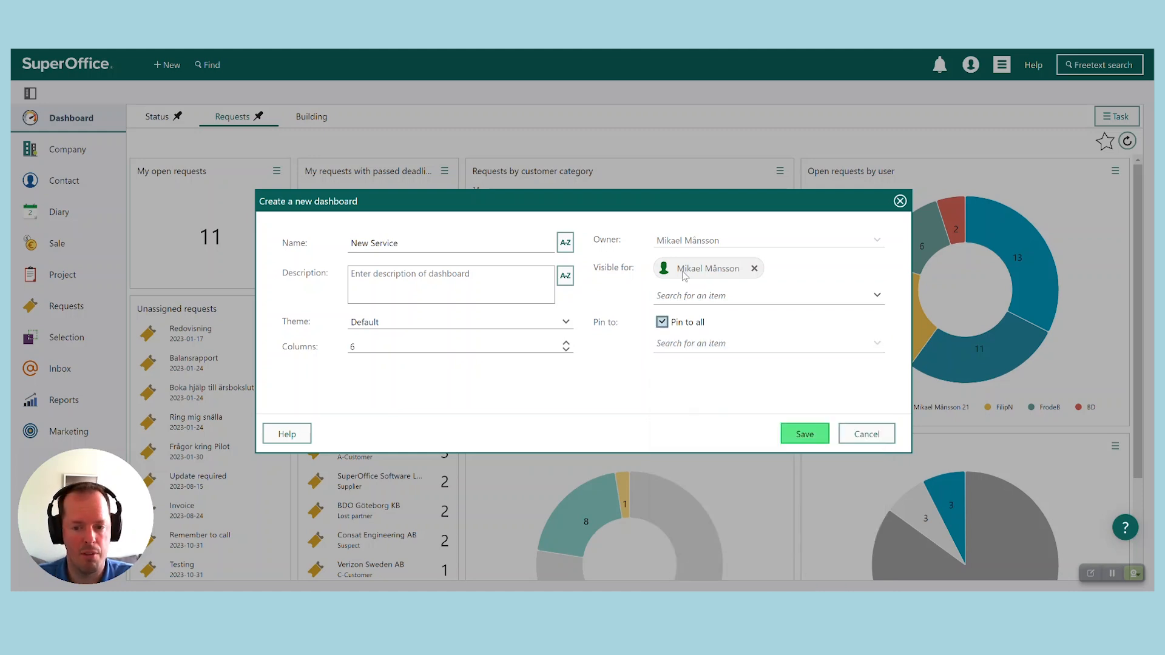
Save the New Service dashboard and examine the ready-made Request tiles offered in the tile library.
{"action": "left_click", "coordinate": [797, 432]}
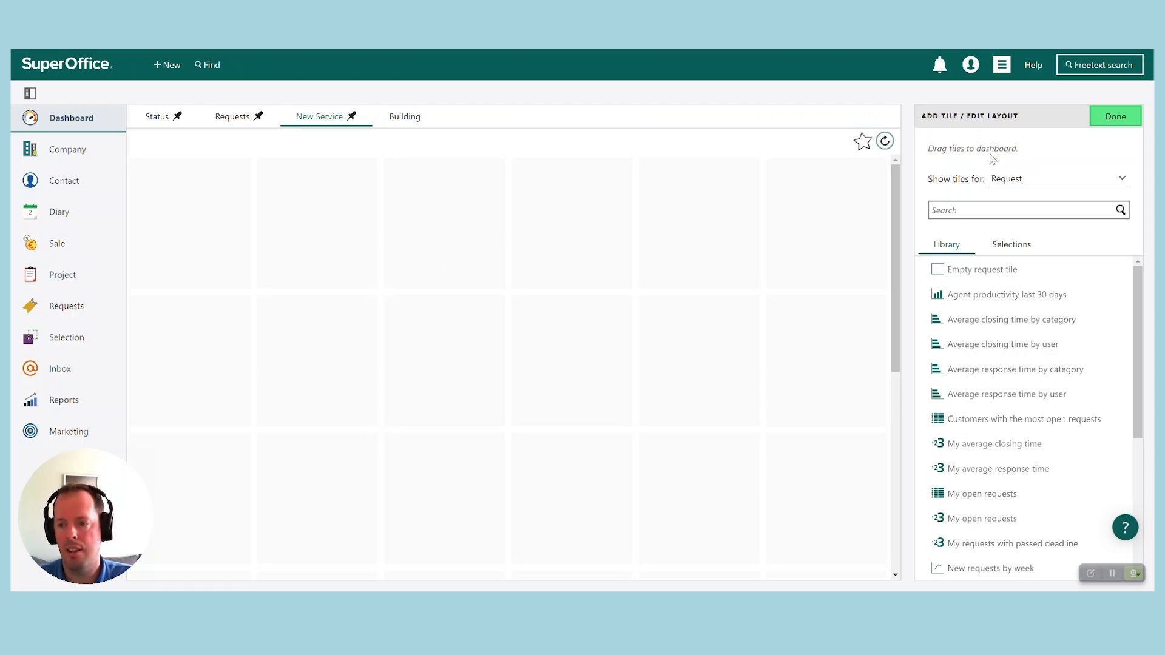
{"action": "left_click", "coordinate": [1122, 181]}
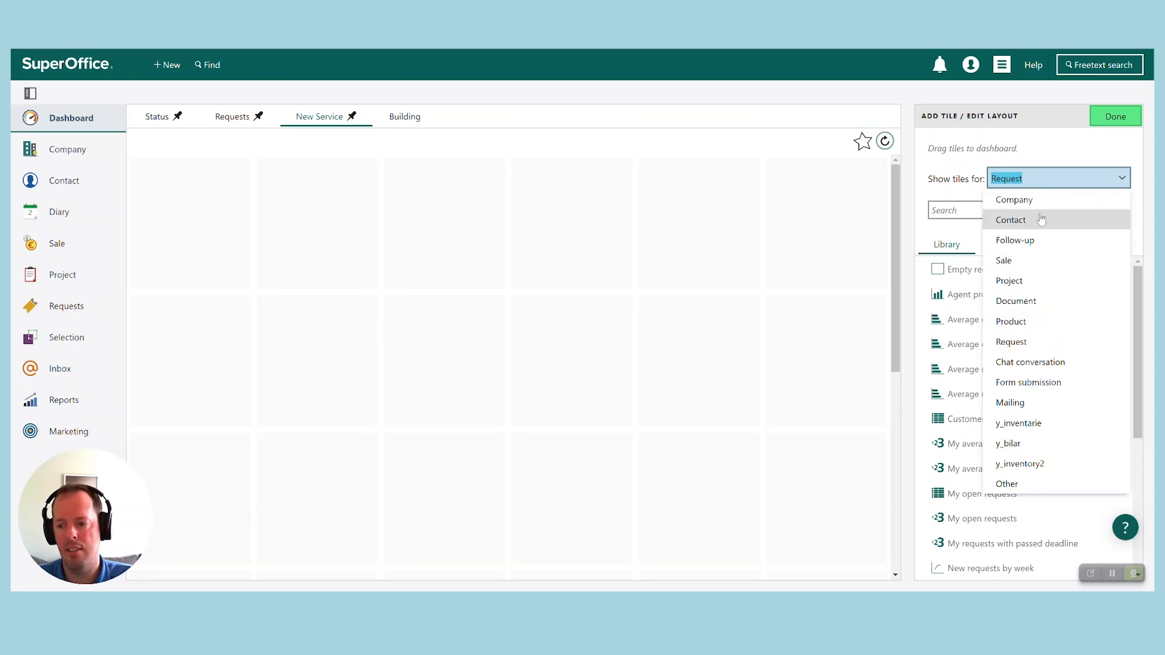
{"action": "left_click", "coordinate": [1022, 341]}
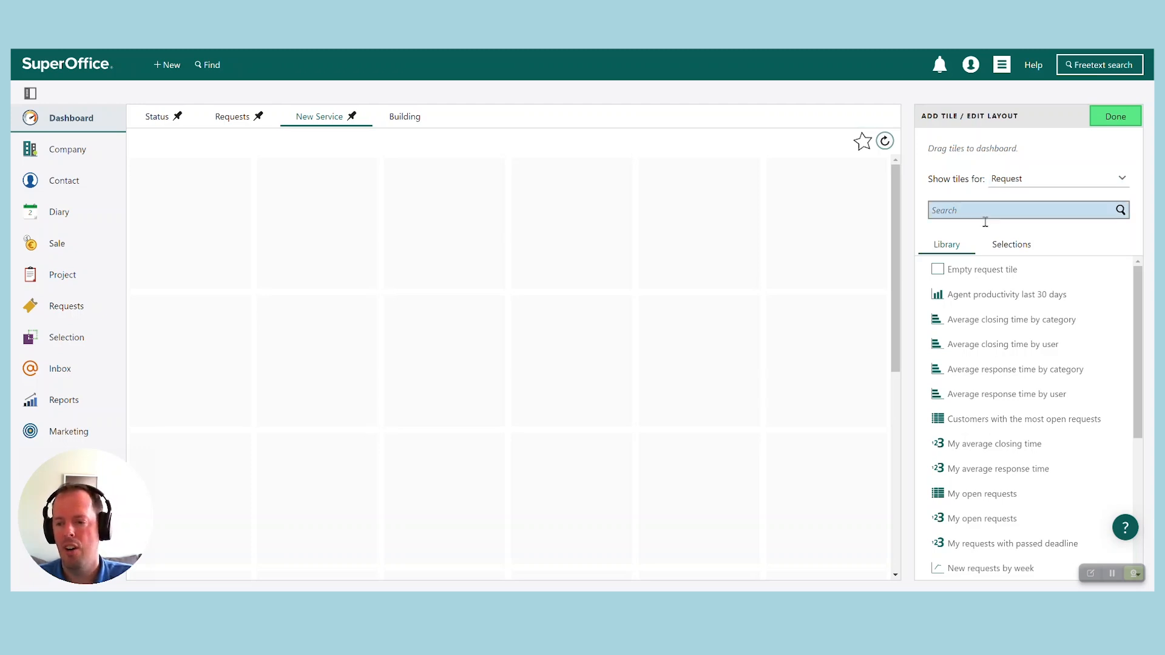
{"action": "scroll", "coordinate": [971, 302], "scroll_direction": "down", "scroll_amount": 3}
{"action": "scroll", "coordinate": [971, 302], "scroll_direction": "down", "scroll_amount": 4}
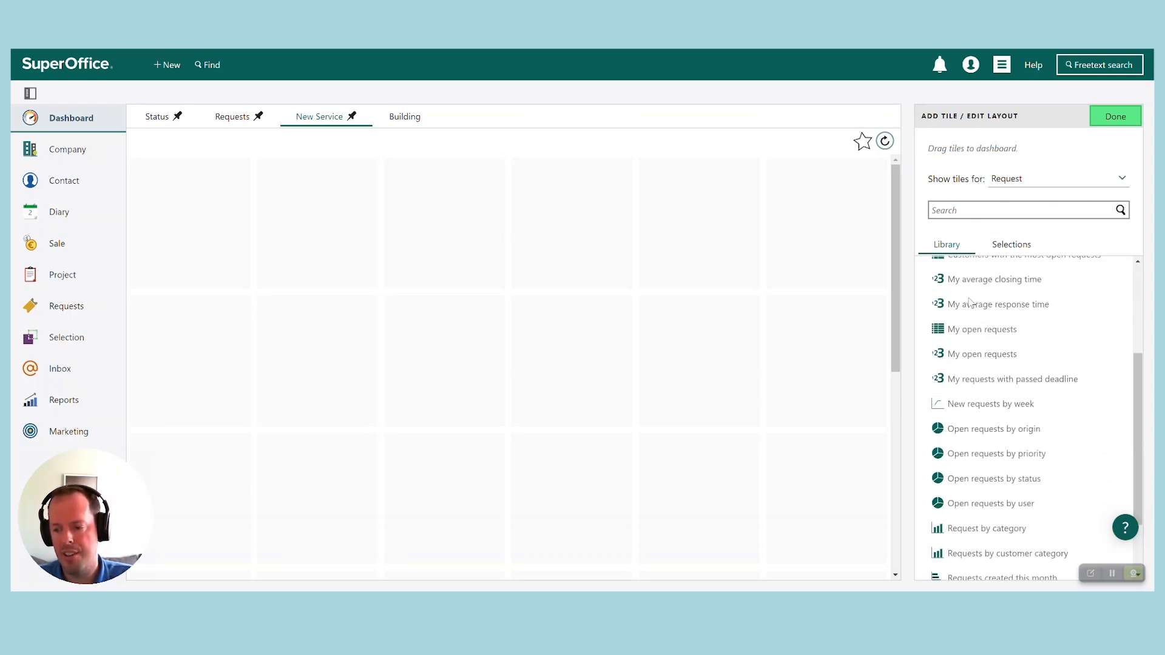
{"action": "mouse_move", "coordinate": [962, 570]}
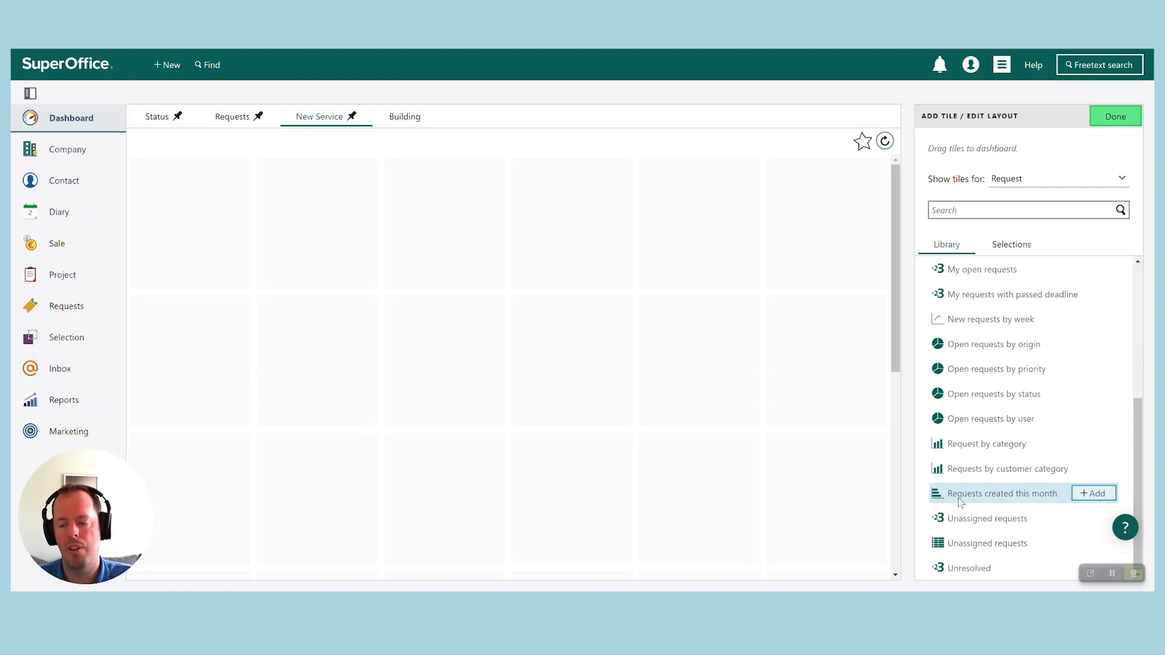
{"action": "scroll", "coordinate": [970, 425], "scroll_direction": "up", "scroll_amount": 5}
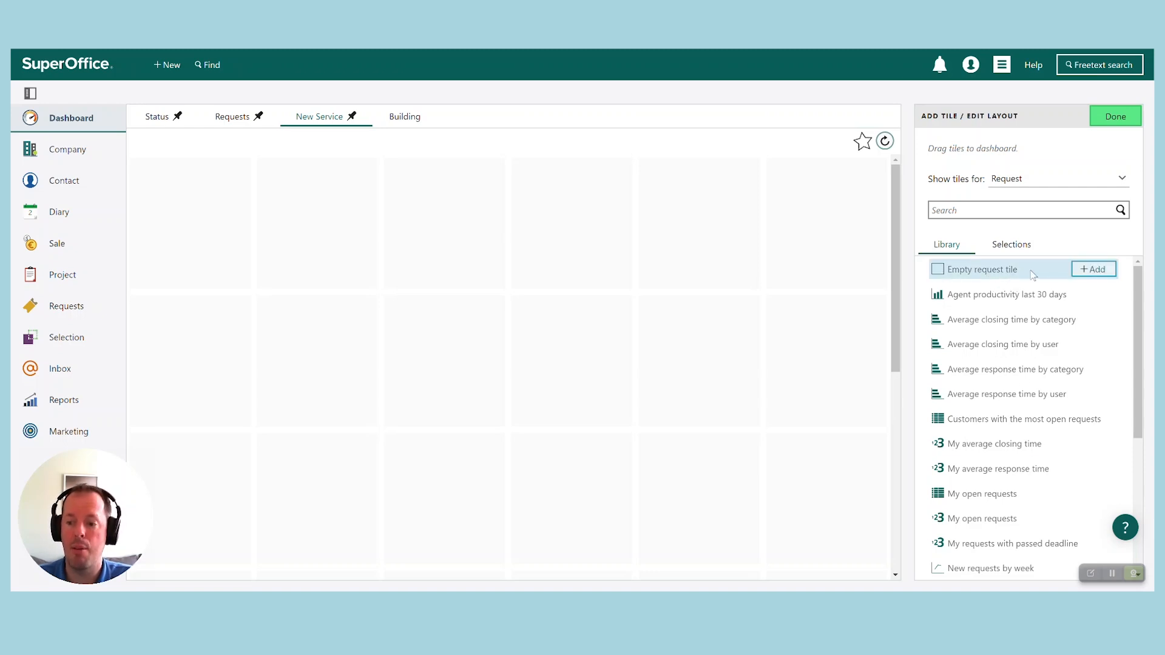
Add an empty request tile to the New Service dashboard and name it Requests with passed deadline.
{"action": "left_click", "coordinate": [1095, 271]}
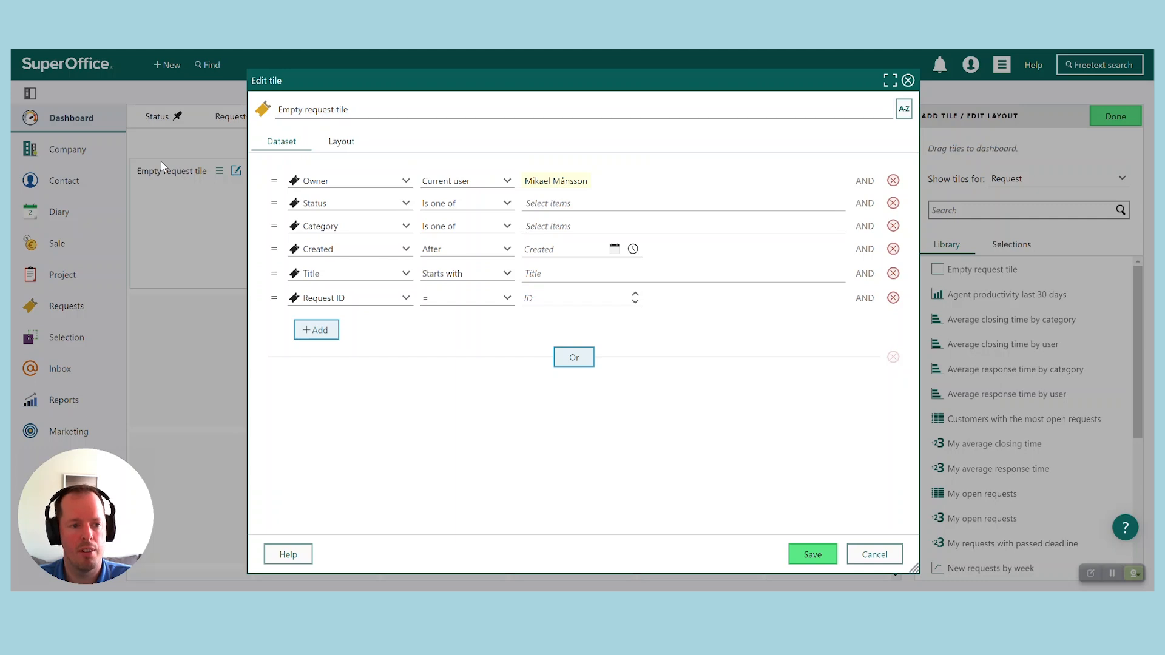
{"action": "left_click_drag", "start_coordinate": [355, 111], "coordinate": [279, 113]}
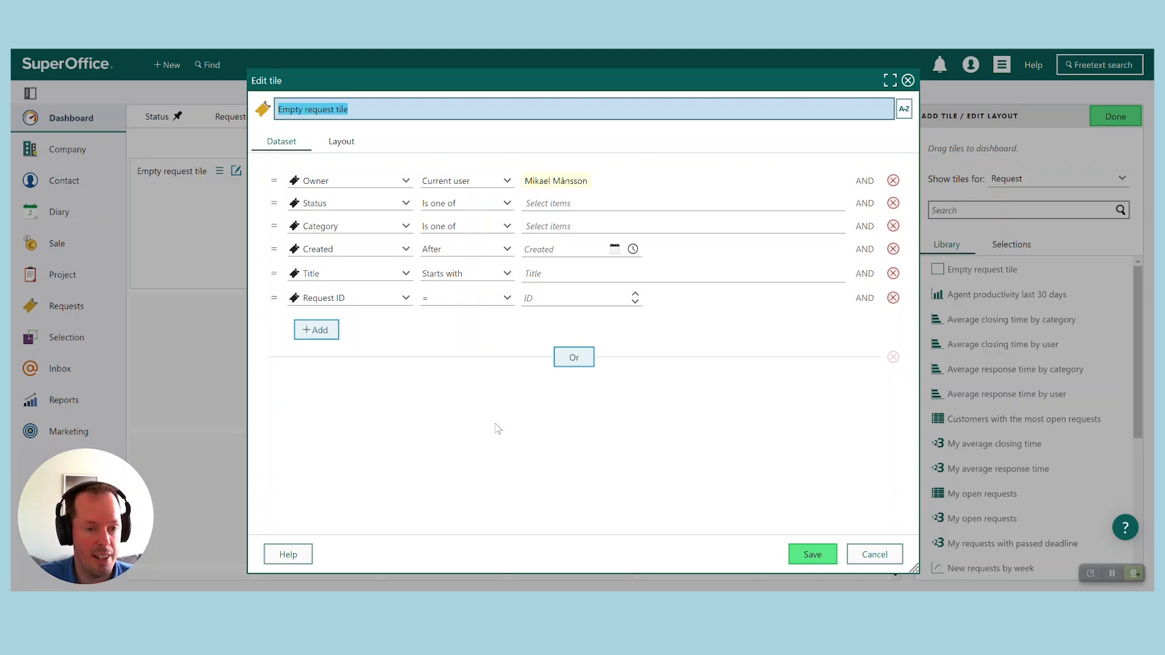
{"action": "type", "text": "R"}
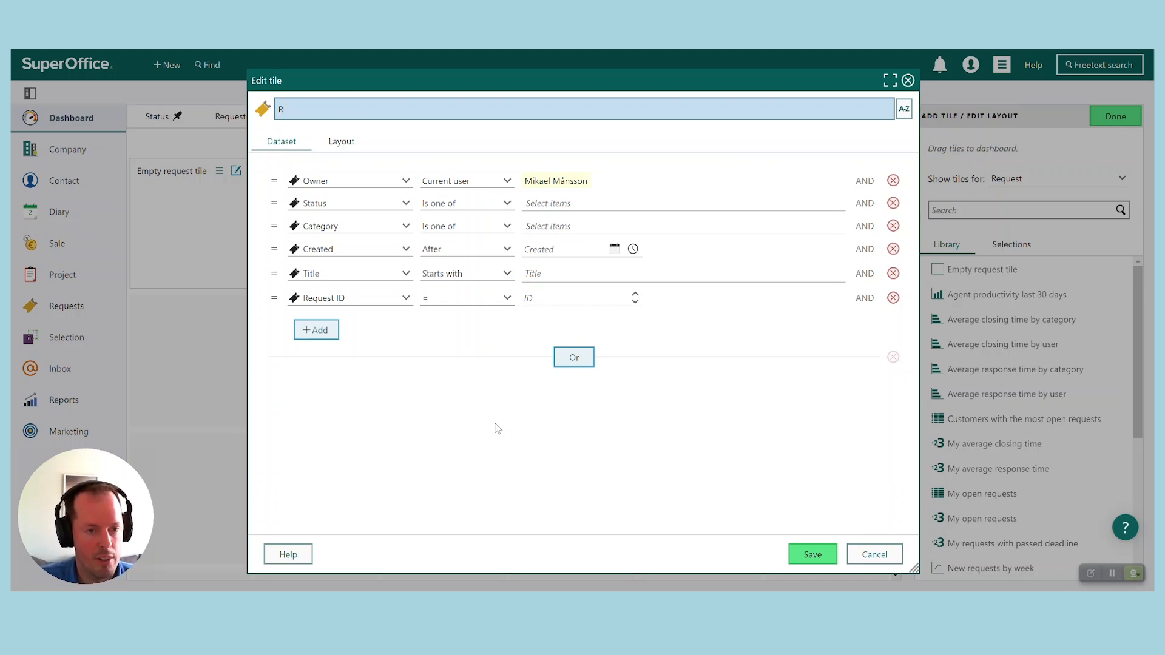
{"action": "type", "text": "equests "}
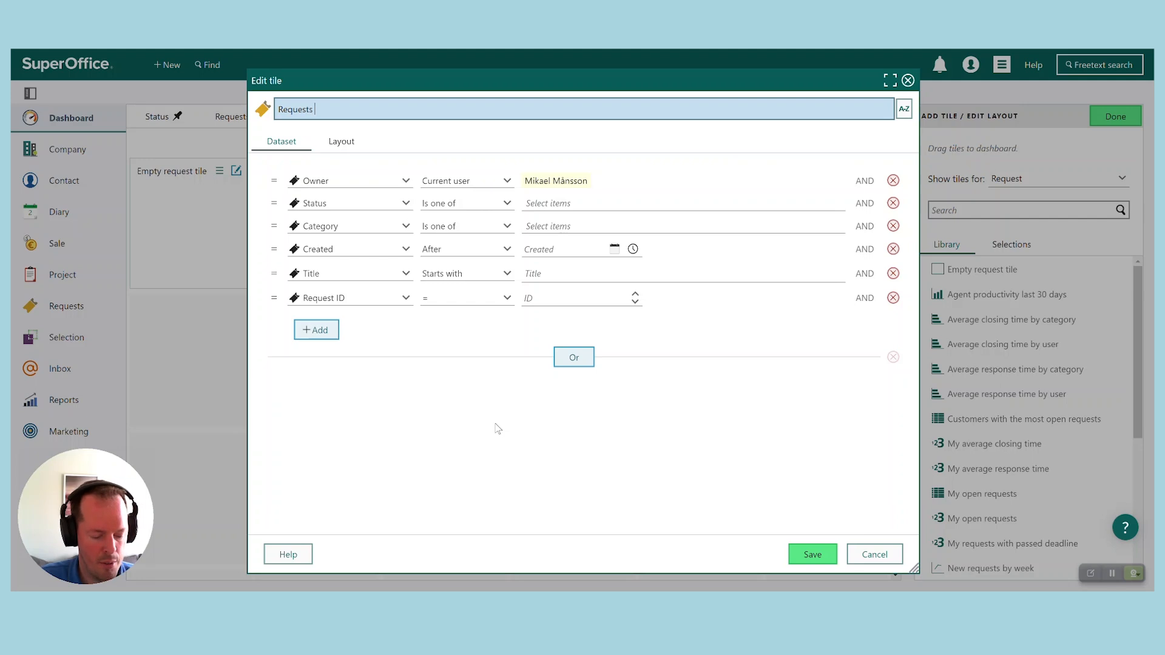
{"action": "type", "text": "with passed deadline"}
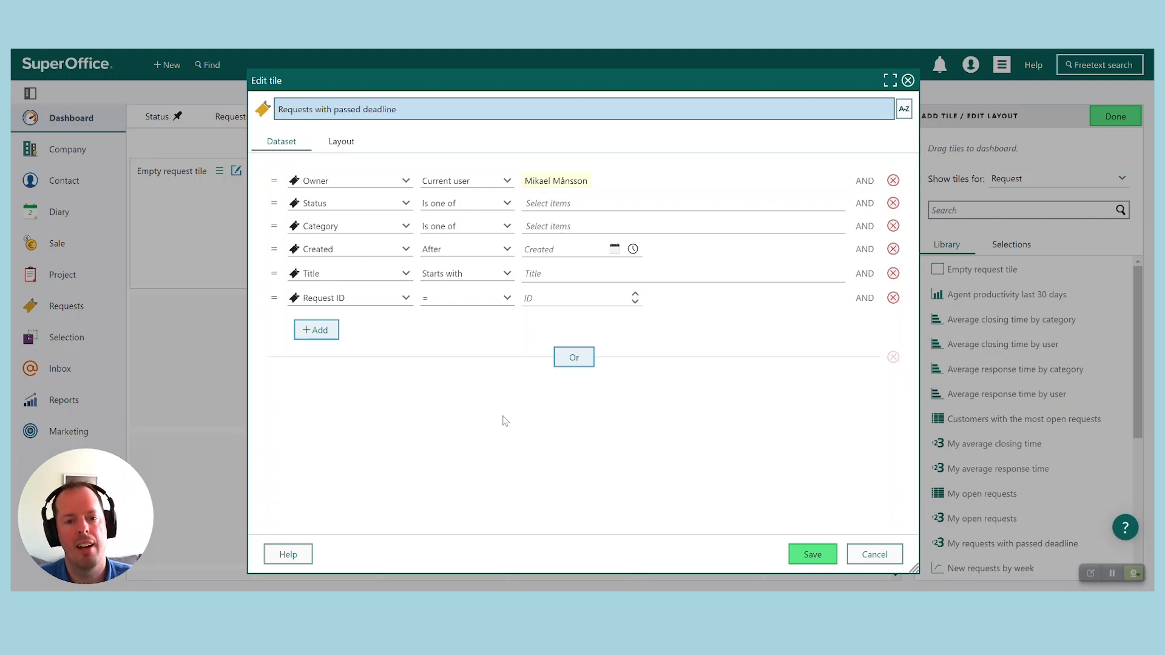
{"action": "left_click", "coordinate": [740, 434]}
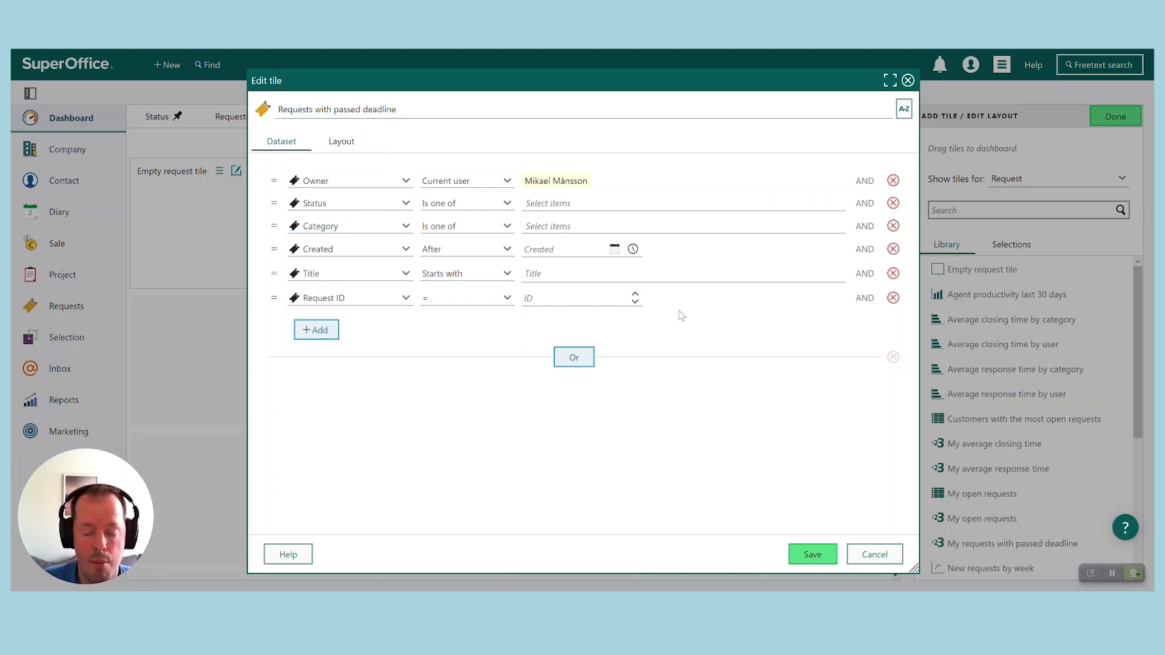
Remove the Owner, Created, Title and Request ID criteria from the tile's dataset.
{"action": "left_click", "coordinate": [893, 181]}
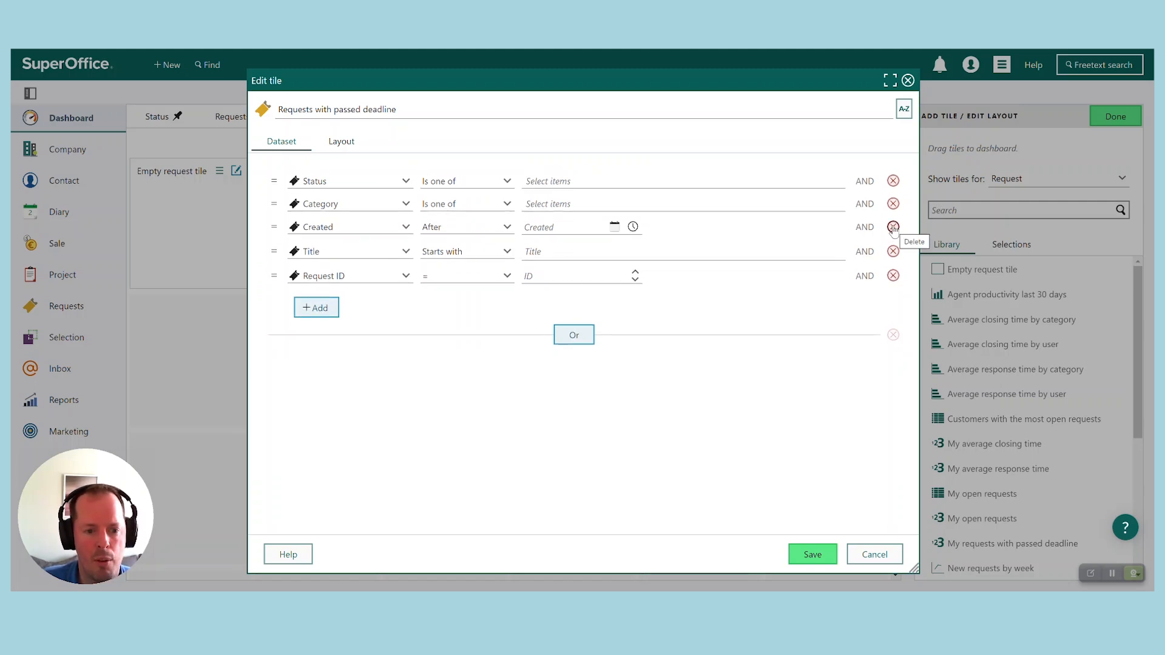
{"action": "left_click", "coordinate": [892, 227]}
{"action": "left_click", "coordinate": [892, 227]}
{"action": "left_click", "coordinate": [892, 227]}
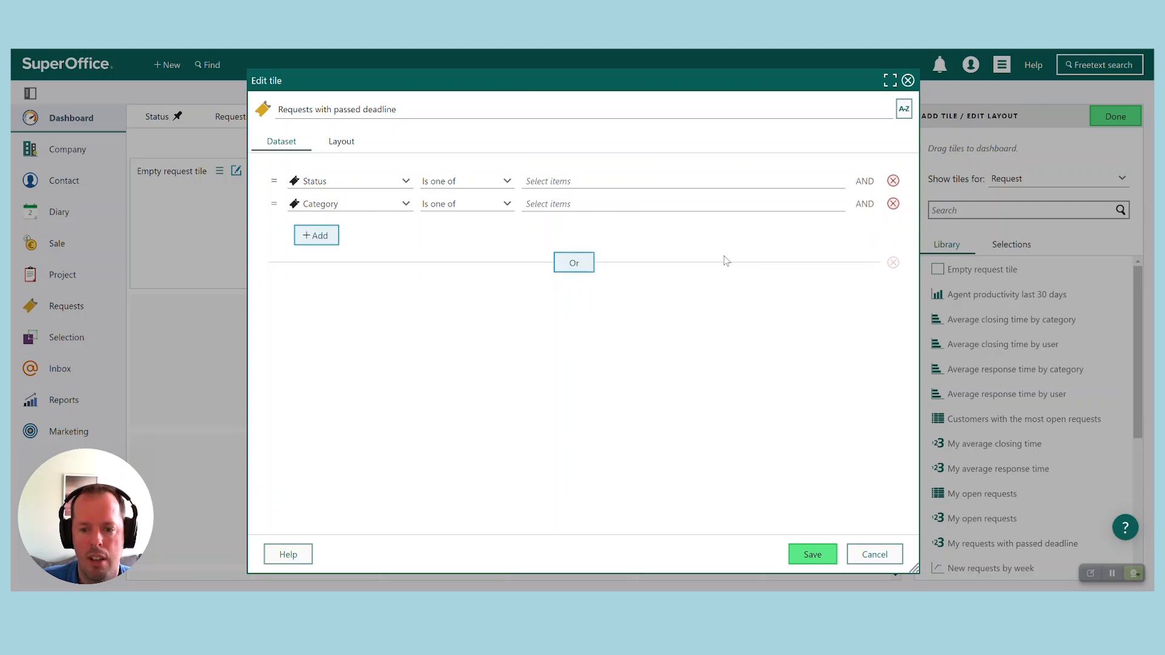
Set the tile's Status criterion to Active, In progress and Waiting for customer.
{"action": "left_click", "coordinate": [587, 181]}
{"action": "left_click", "coordinate": [548, 235]}
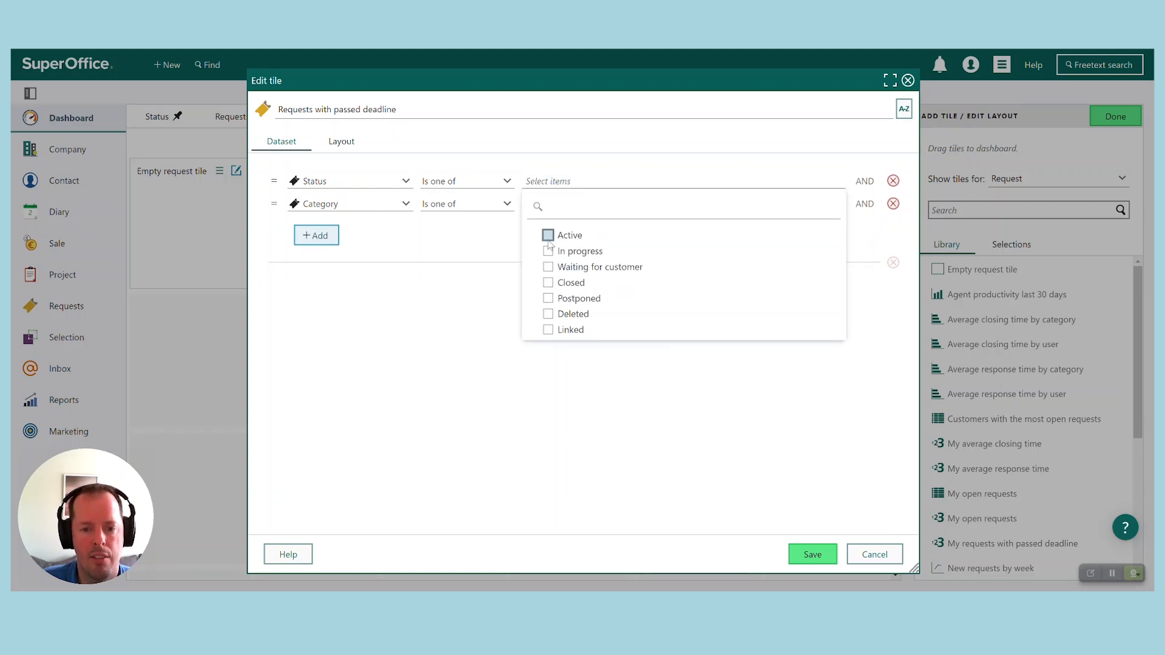
{"action": "left_click", "coordinate": [547, 251]}
{"action": "left_click", "coordinate": [548, 271]}
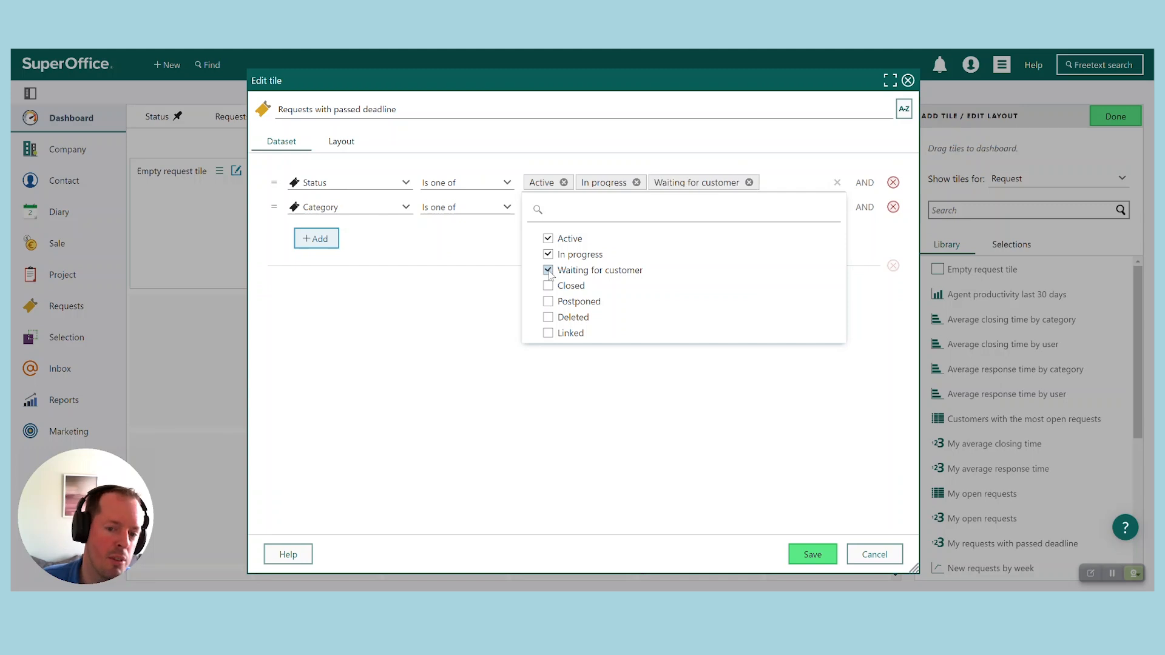
{"action": "left_click", "coordinate": [412, 357]}
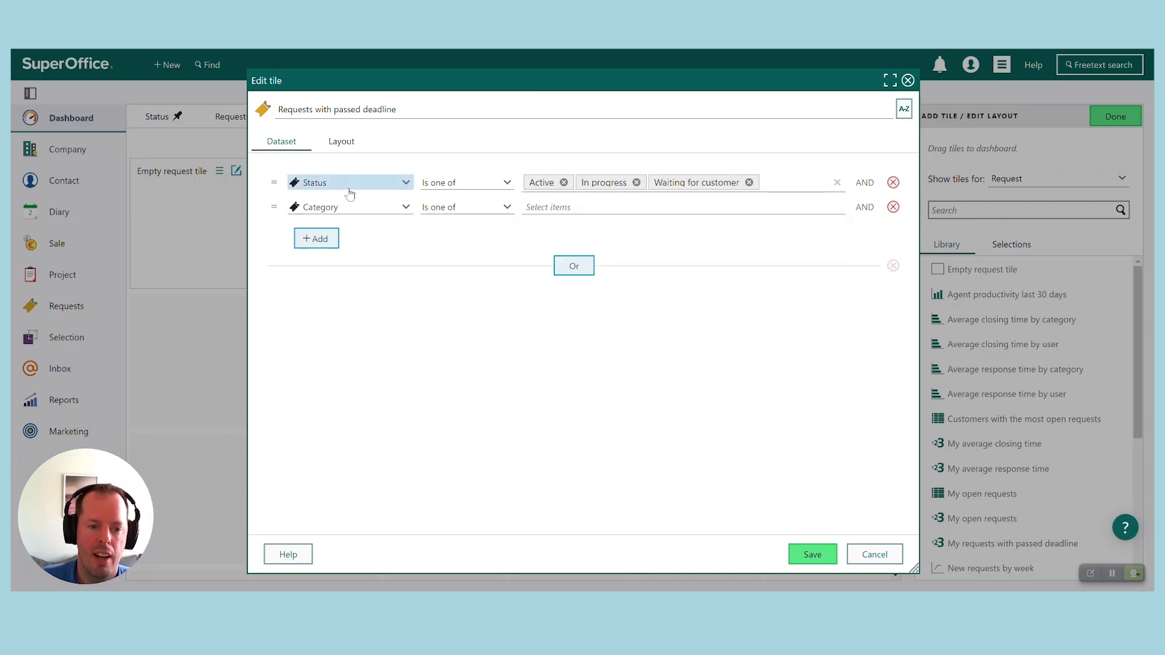
Set the tile's Category criterion to Support and Consulting, including all their subcategories.
{"action": "left_click", "coordinate": [580, 207]}
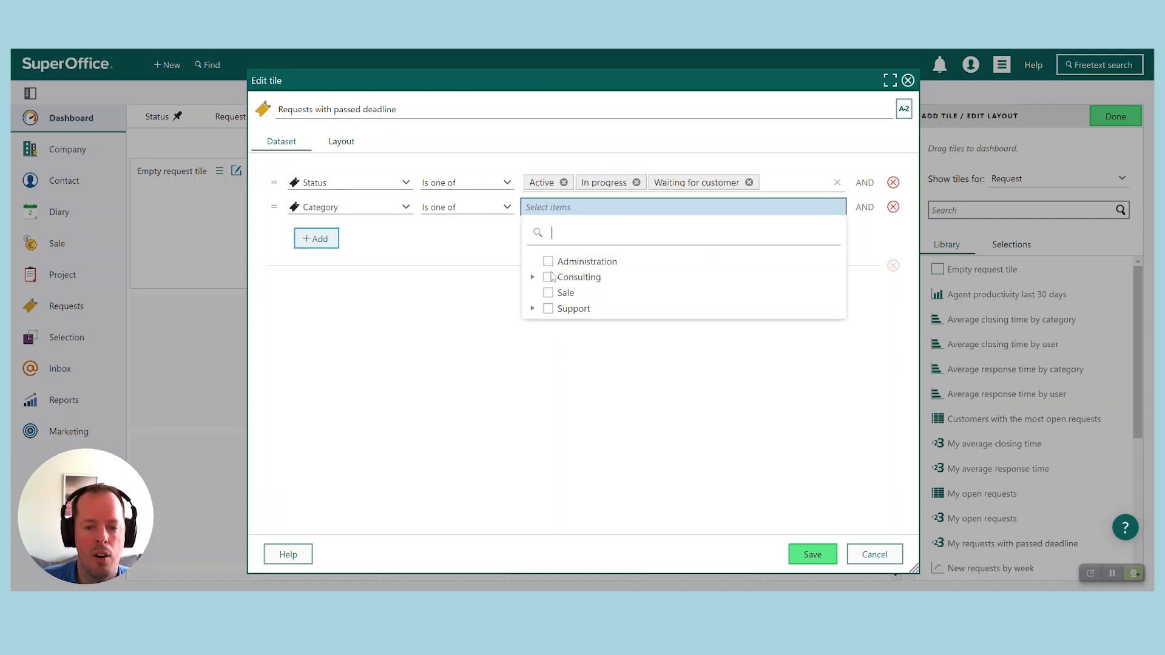
{"action": "left_click", "coordinate": [532, 308]}
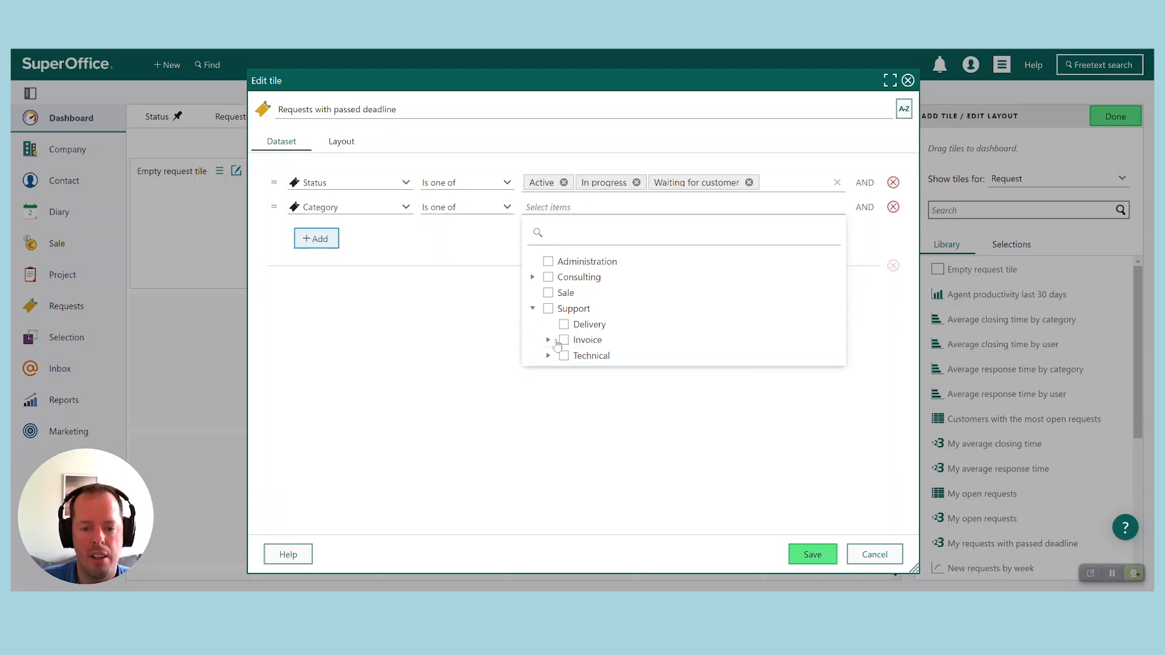
{"action": "left_click", "coordinate": [532, 308]}
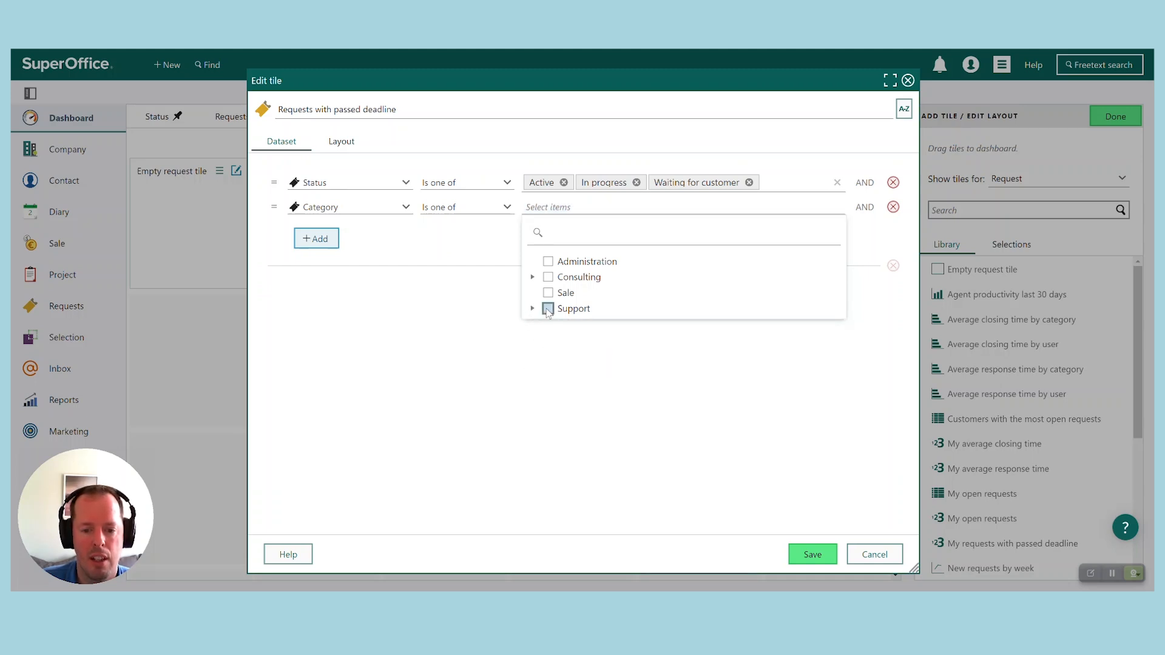
{"action": "left_click", "coordinate": [548, 308]}
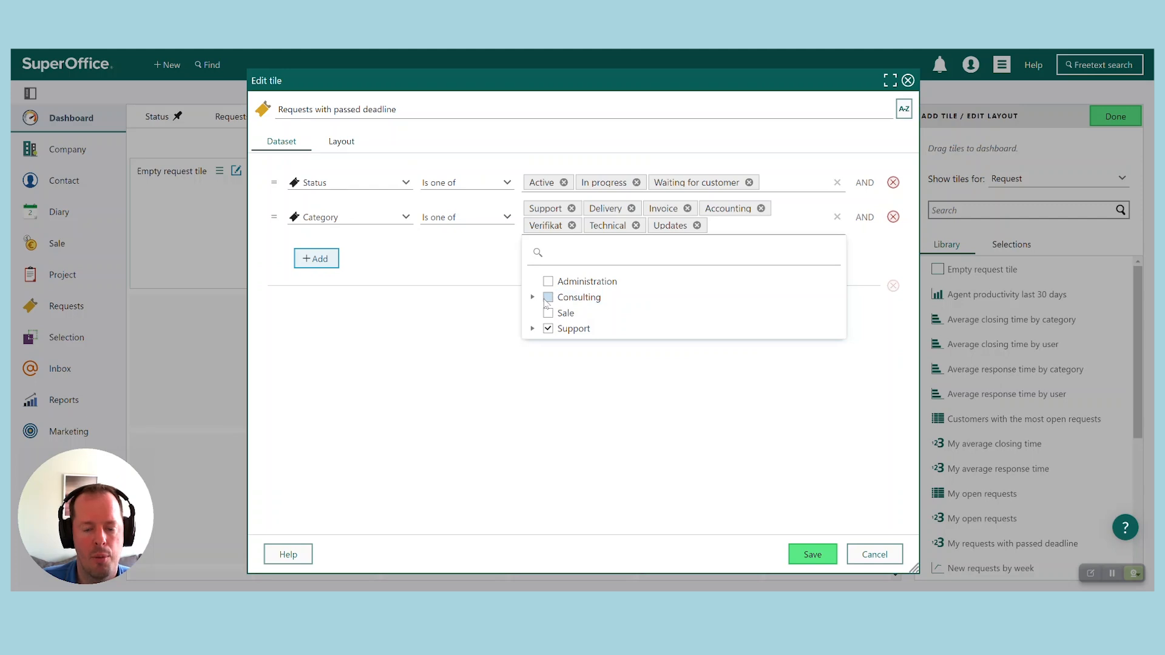
{"action": "left_click", "coordinate": [548, 297]}
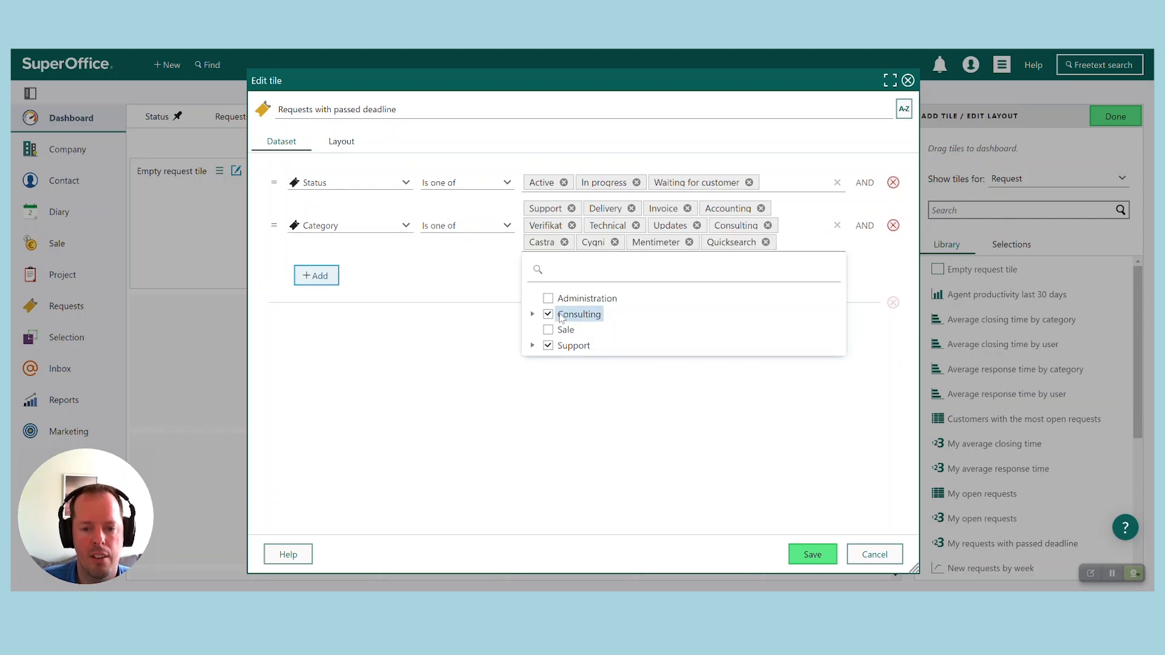
{"action": "left_click", "coordinate": [676, 424]}
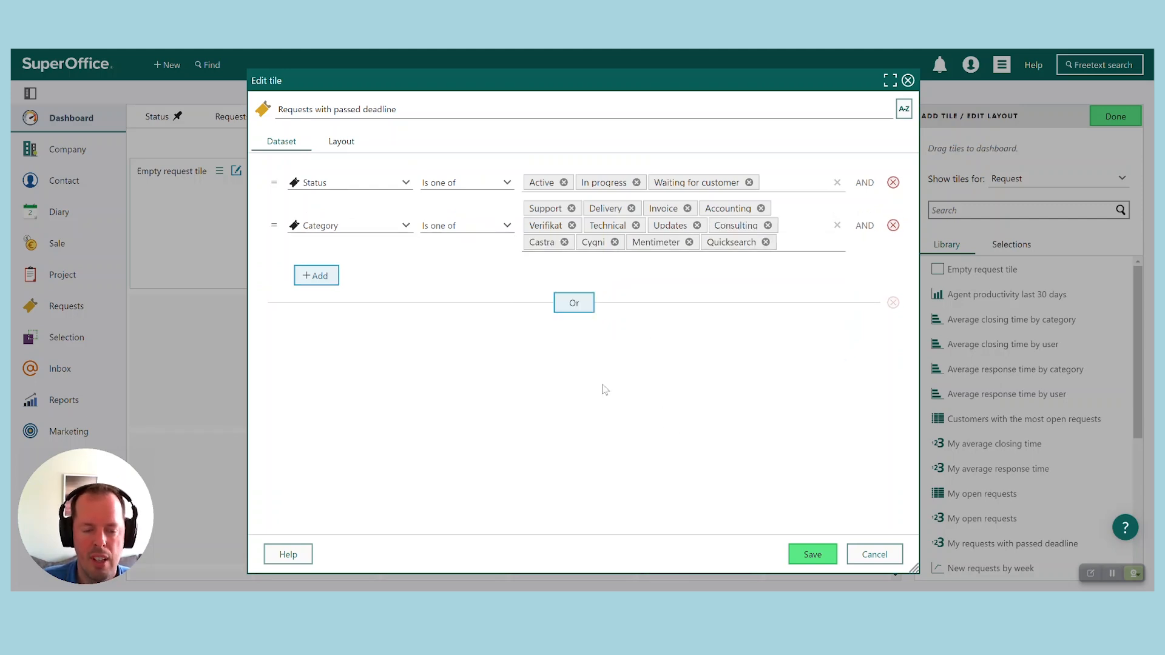
Add a Deadline criterion to the tile's dataset with the condition Before today.
{"action": "left_click", "coordinate": [318, 278]}
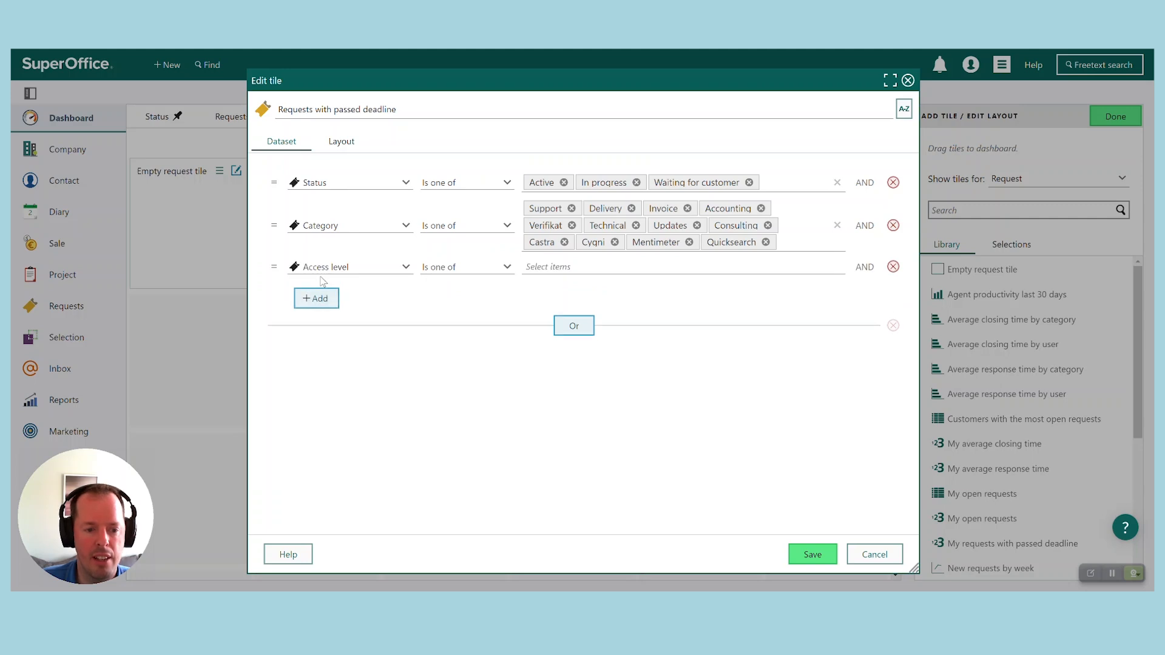
{"action": "left_click", "coordinate": [341, 268]}
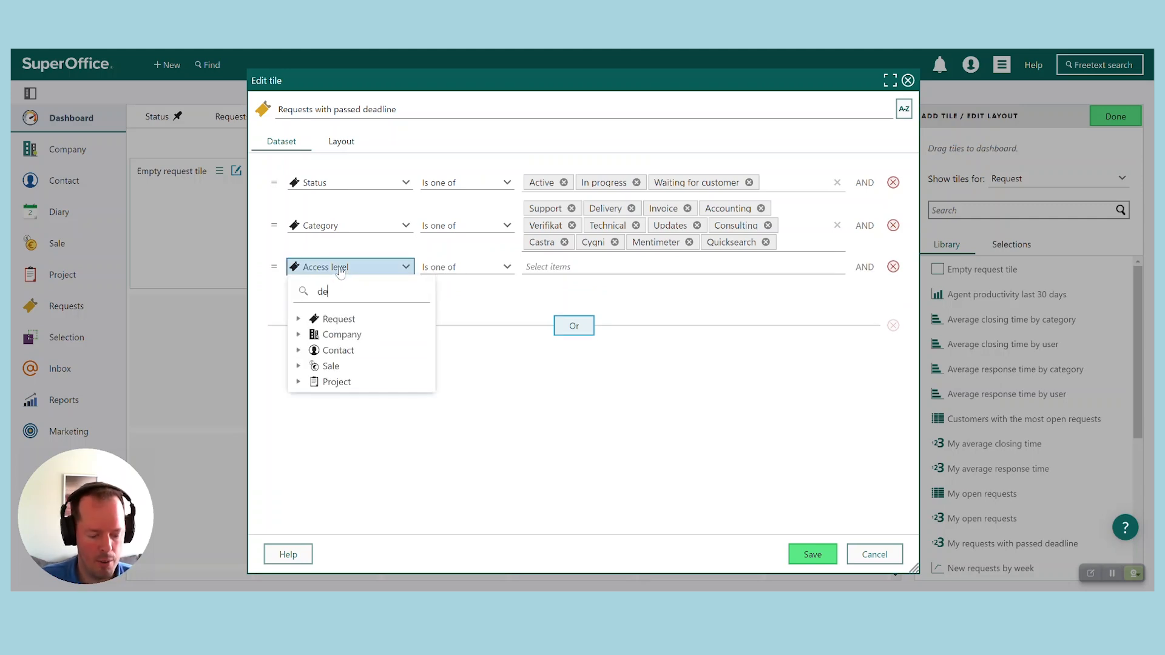
{"action": "type", "text": "deadli"}
{"action": "left_click", "coordinate": [344, 333]}
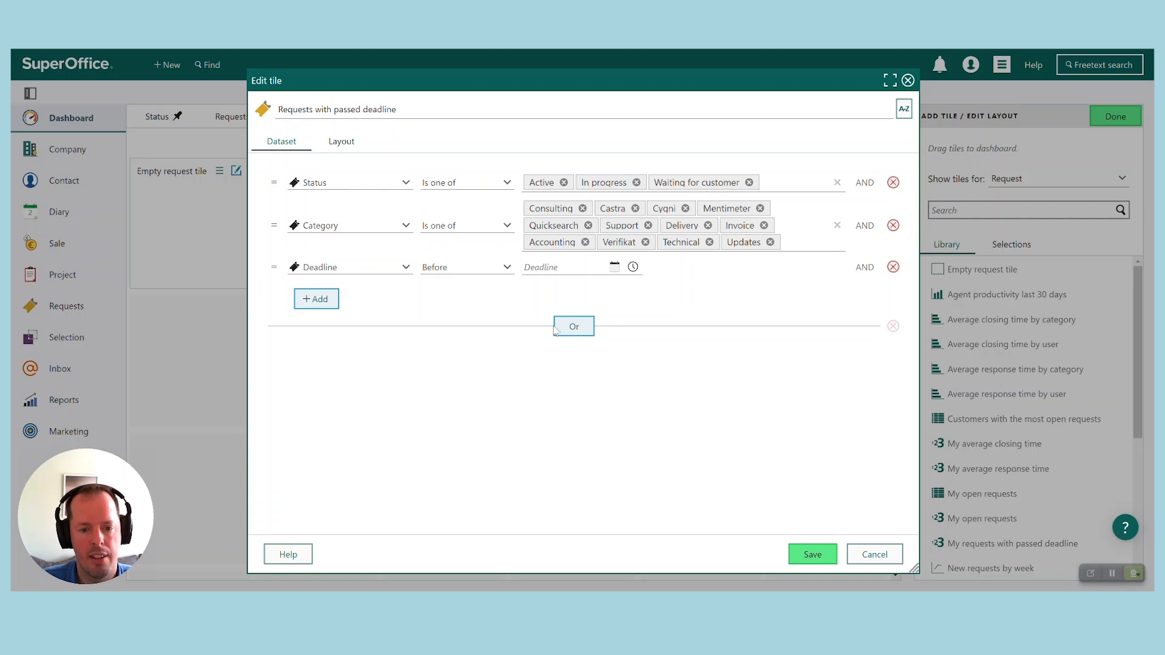
{"action": "left_click", "coordinate": [488, 268]}
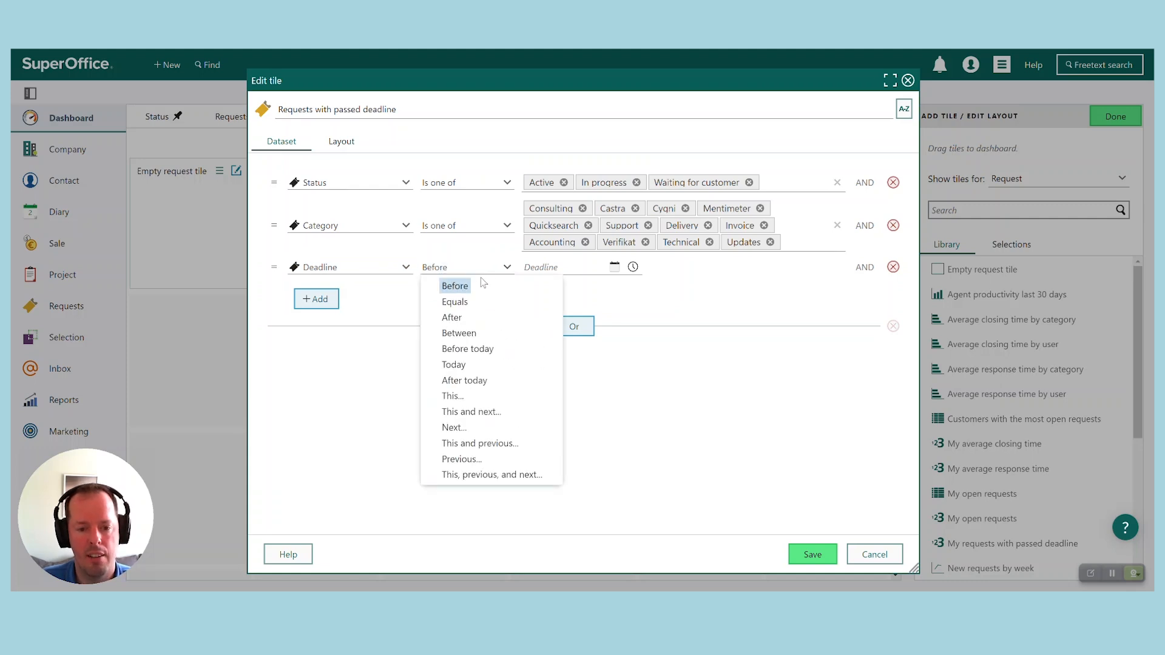
{"action": "left_click", "coordinate": [462, 350]}
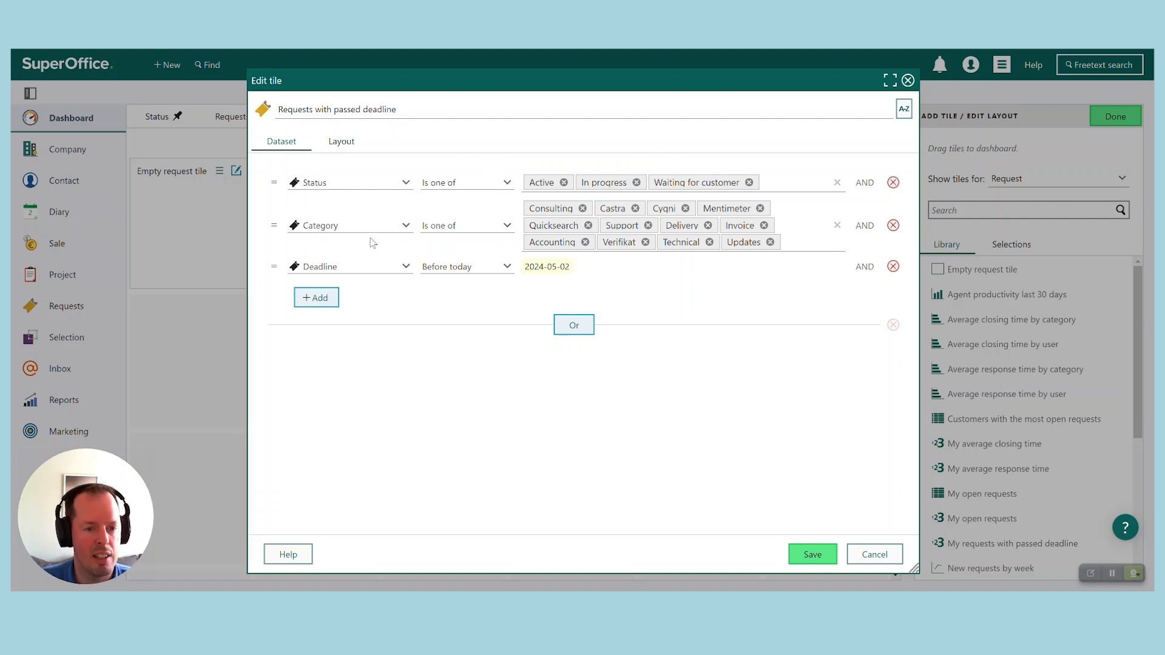
Check the tile's pie chart layout, save the tile and enlarge it to two by two grid cells.
{"action": "left_click", "coordinate": [343, 145]}
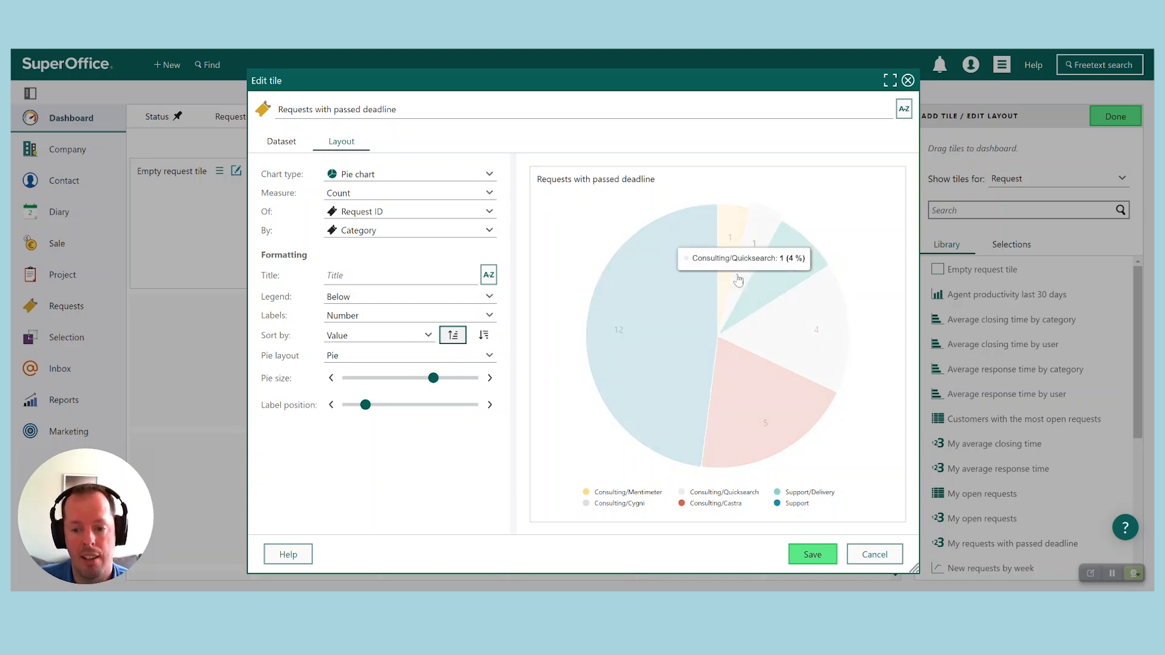
{"action": "left_click", "coordinate": [813, 555]}
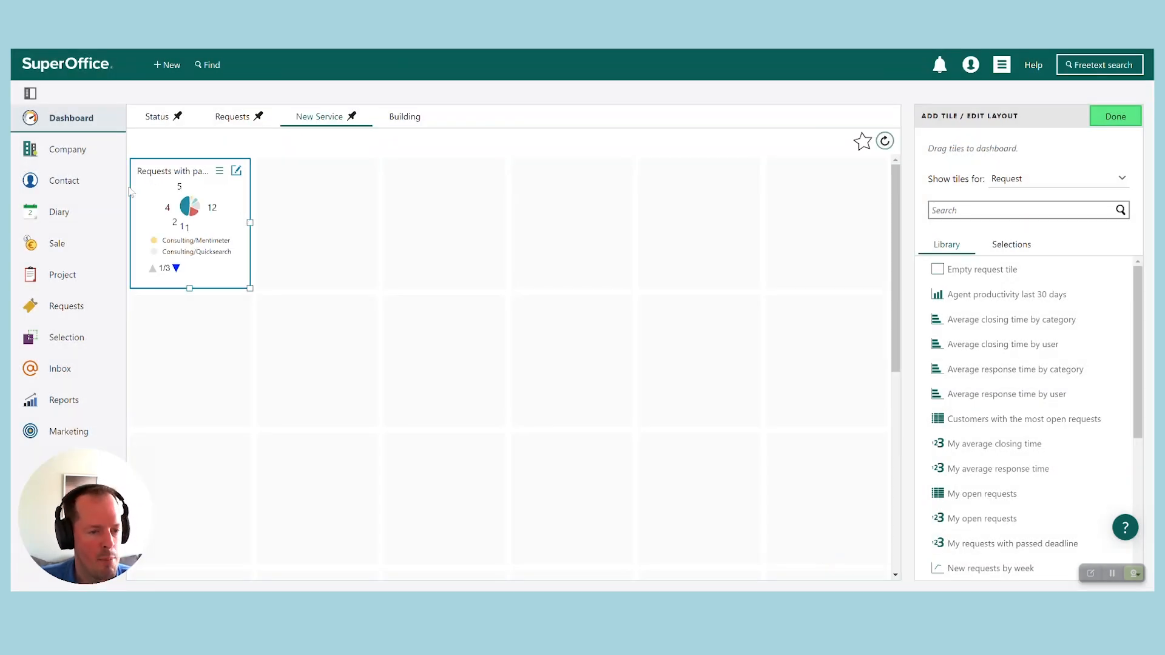
{"action": "left_click_drag", "start_coordinate": [250, 290], "coordinate": [380, 418]}
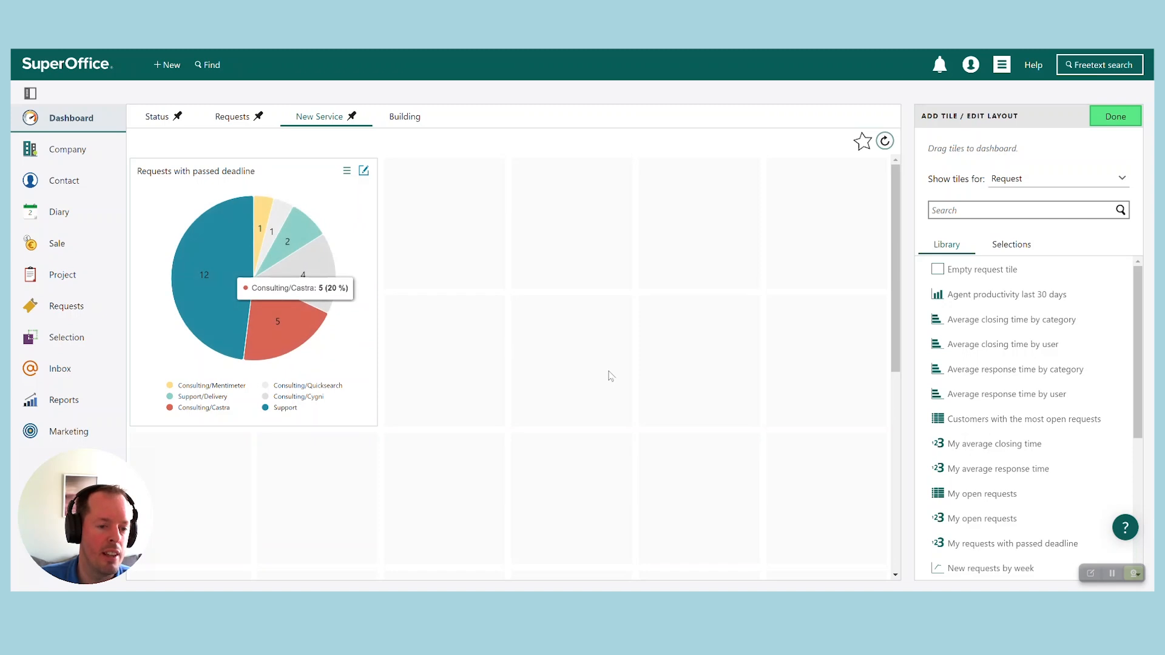
Reopen the Requests with passed deadline tile for editing and change its chart type to List.
{"action": "left_click", "coordinate": [363, 171]}
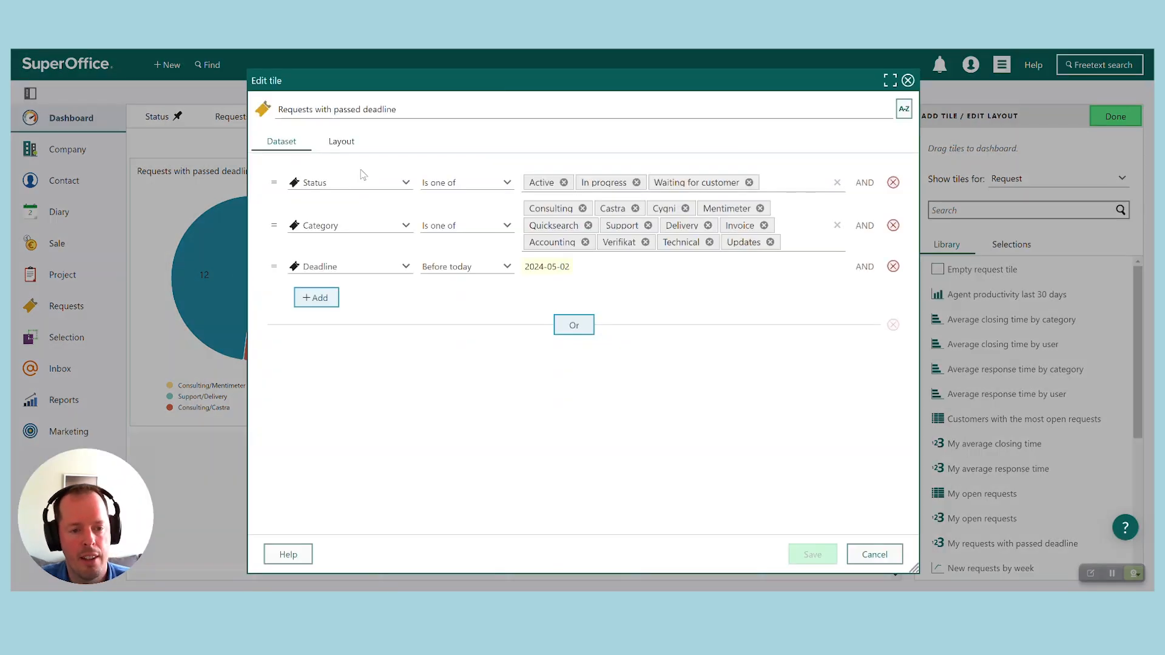
{"action": "left_click", "coordinate": [347, 144]}
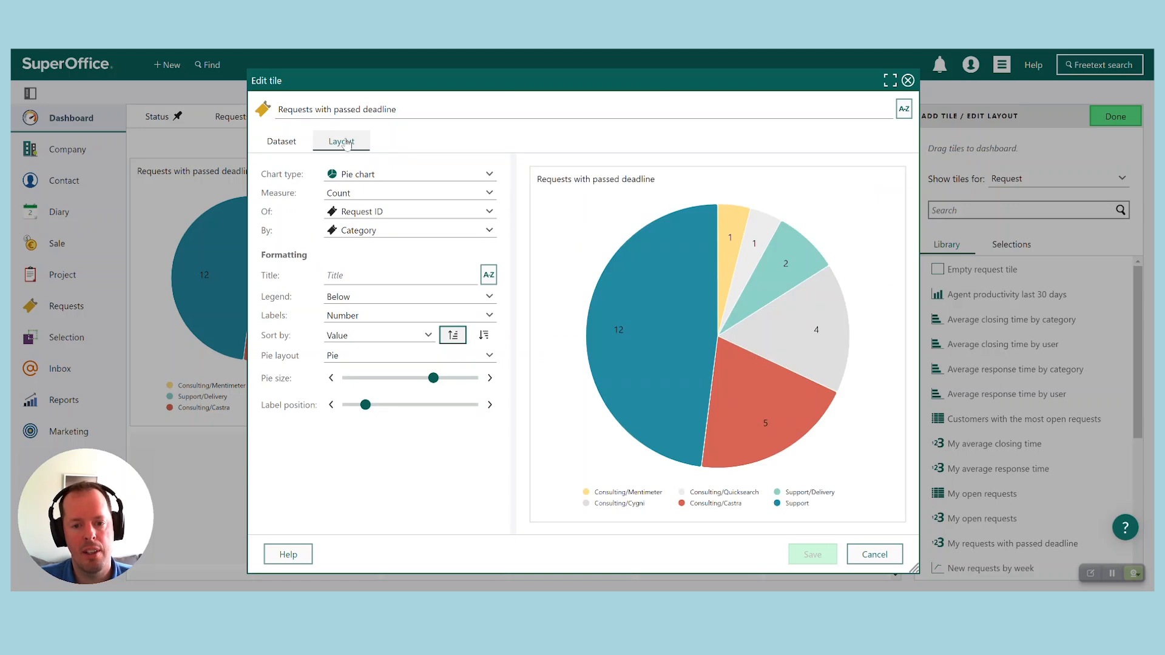
{"action": "left_click", "coordinate": [400, 176]}
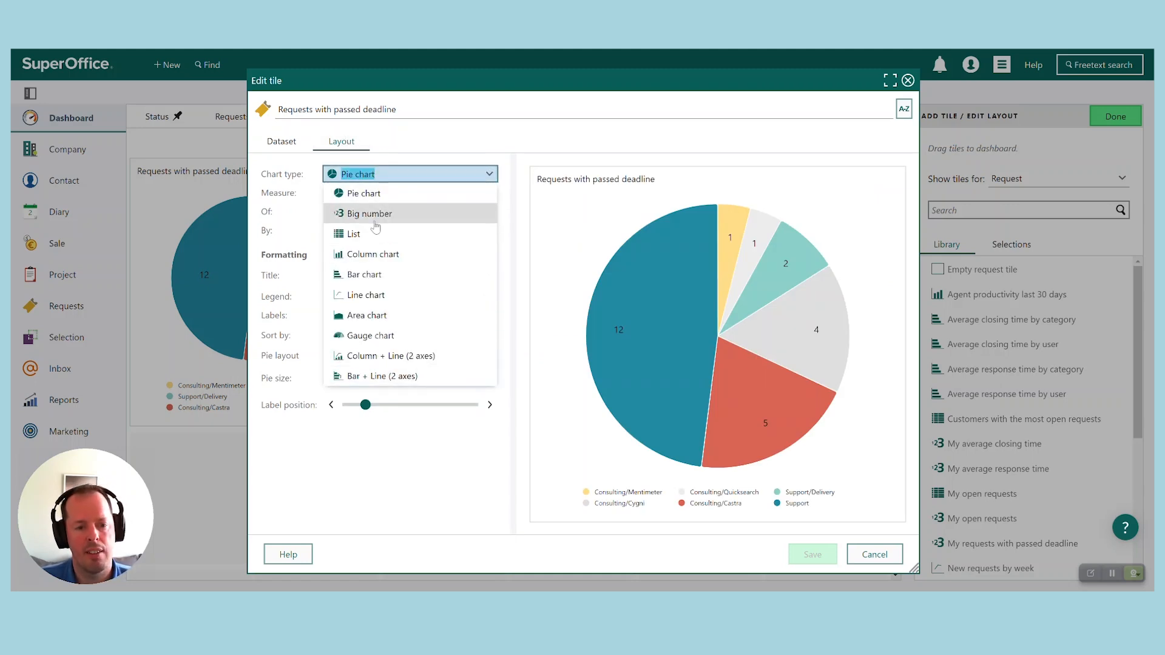
{"action": "left_click", "coordinate": [363, 235]}
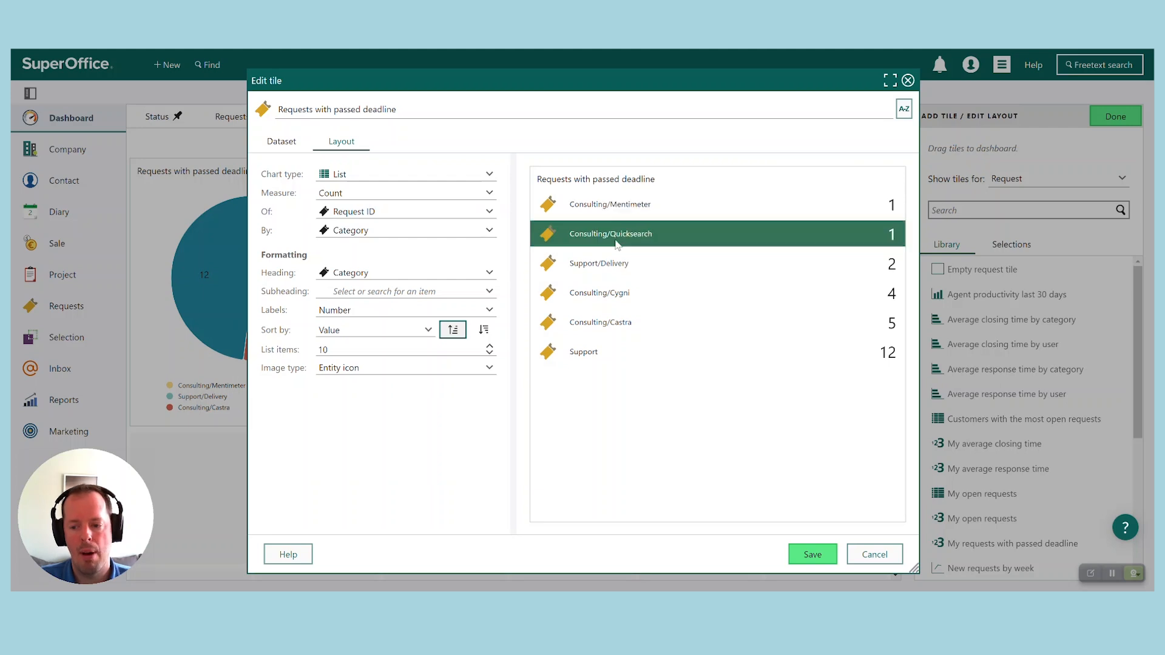
Group the list in the Requests with passed deadline tile by Company name.
{"action": "left_click", "coordinate": [394, 231]}
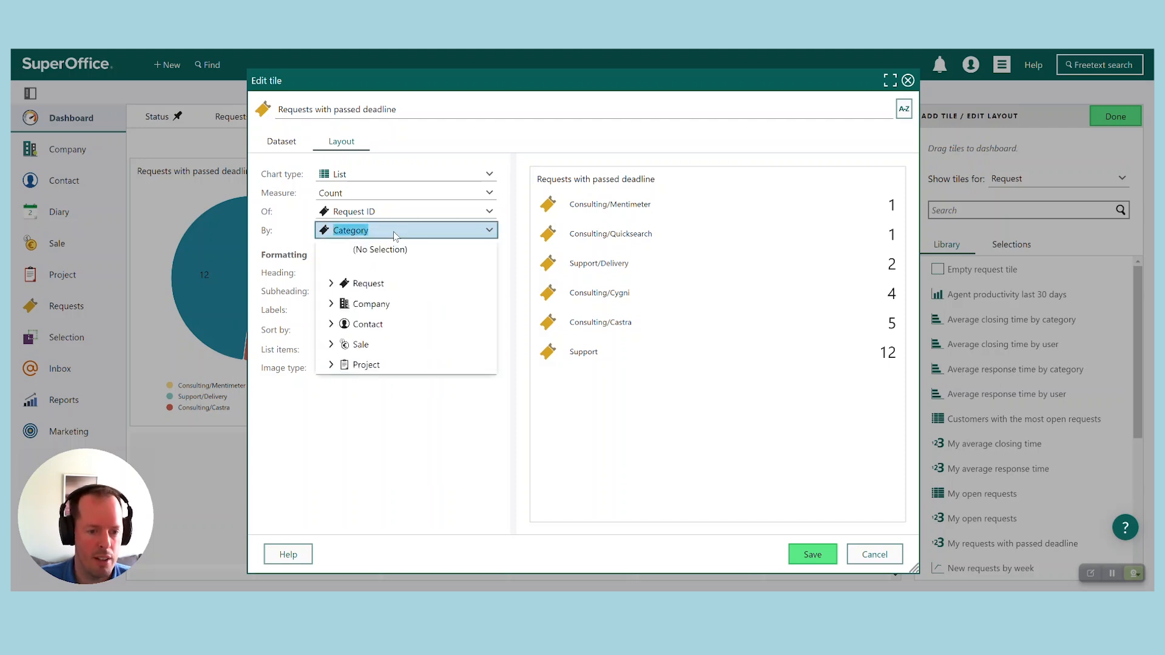
{"action": "type", "text": "n"}
{"action": "key", "text": "BackSpace"}
{"action": "type", "text": "name"}
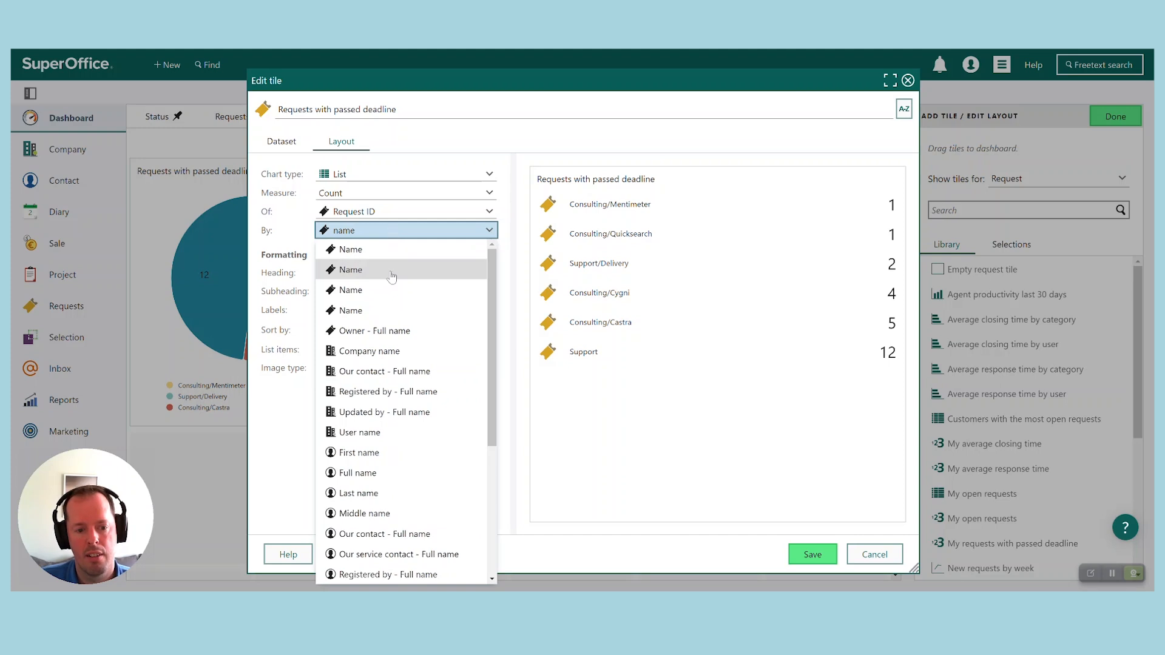
{"action": "left_click", "coordinate": [415, 349]}
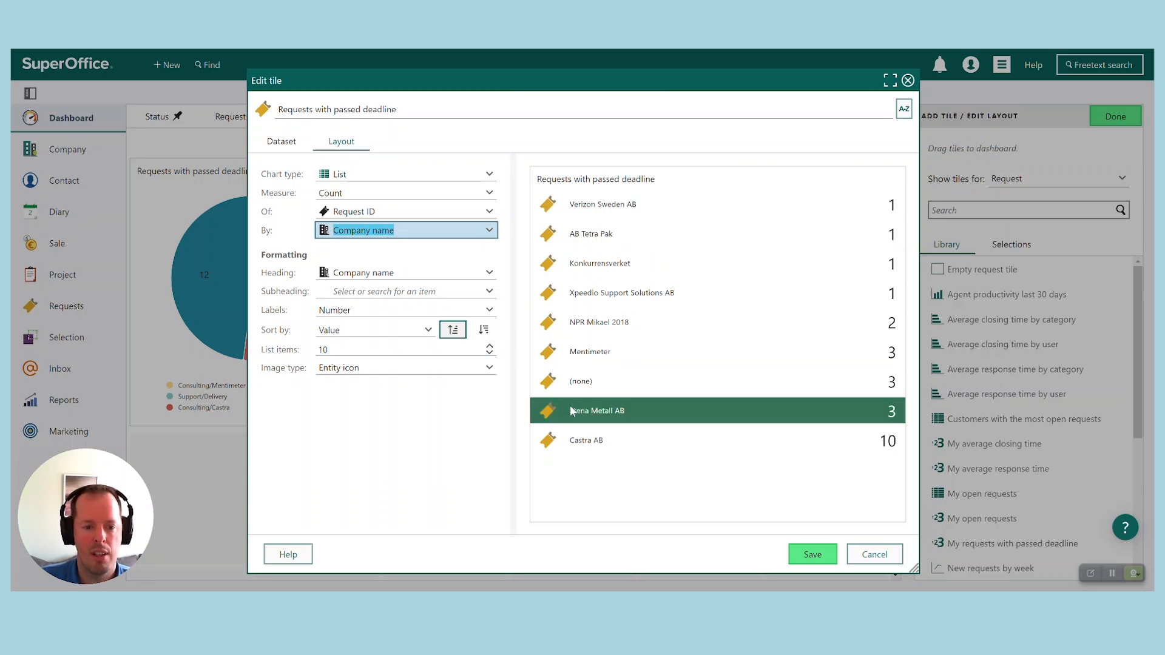
Use Deadline as the list's subheading, sort it by value in descending order and save the tile.
{"action": "left_click", "coordinate": [358, 294]}
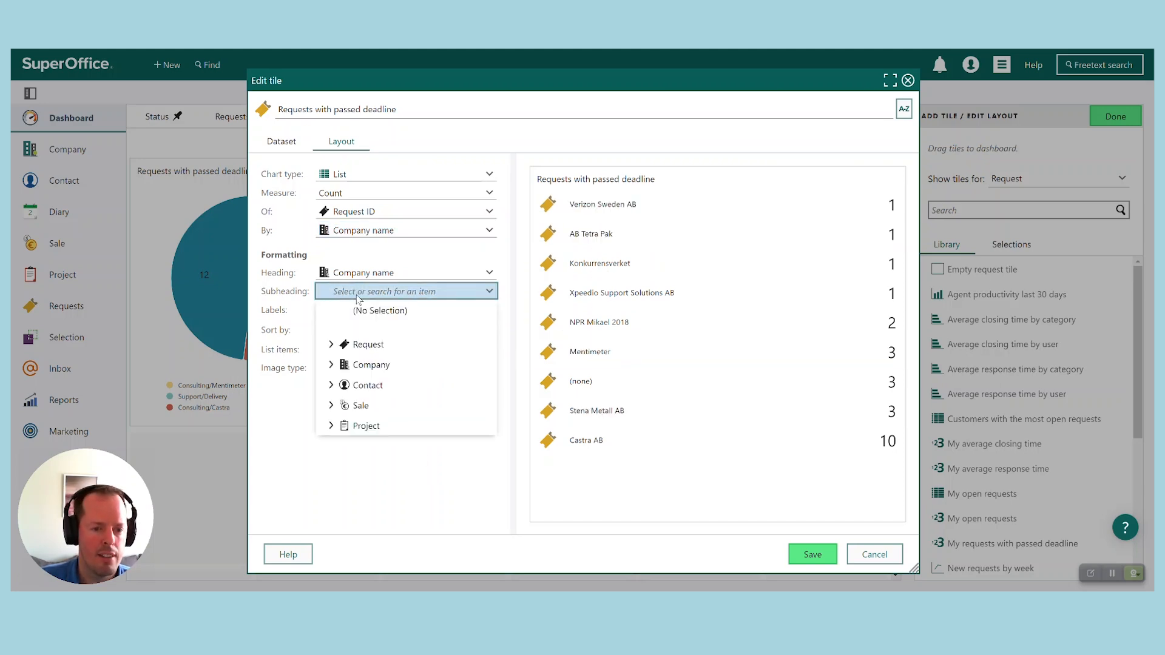
{"action": "type", "text": "dead"}
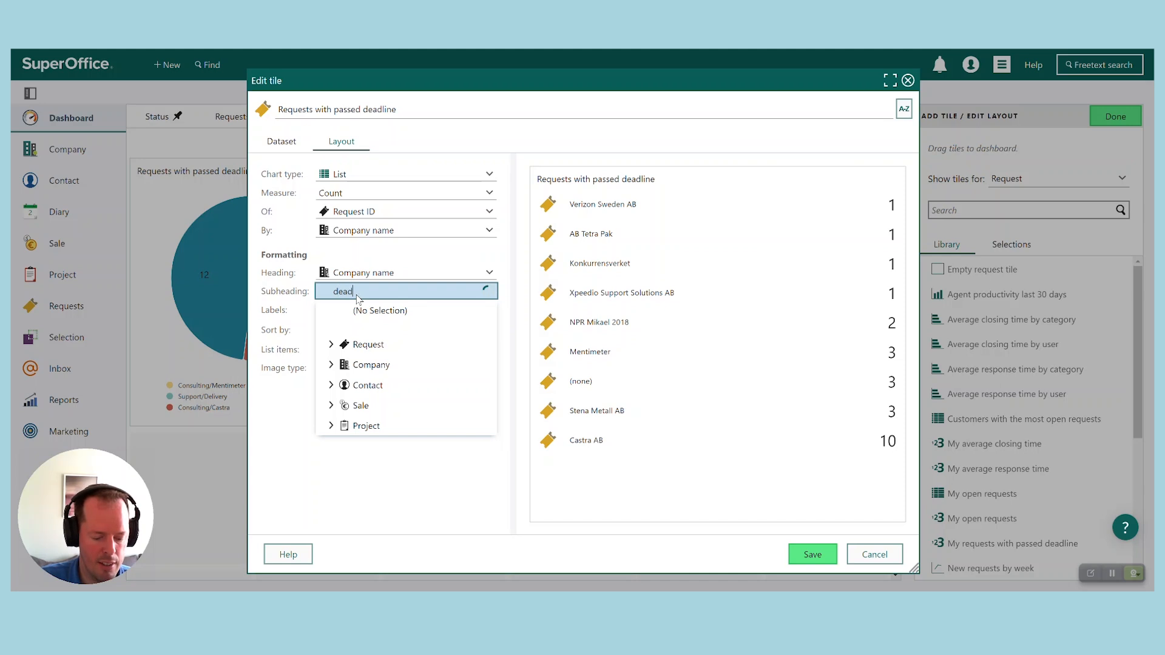
{"action": "type", "text": "li"}
{"action": "left_click", "coordinate": [362, 311]}
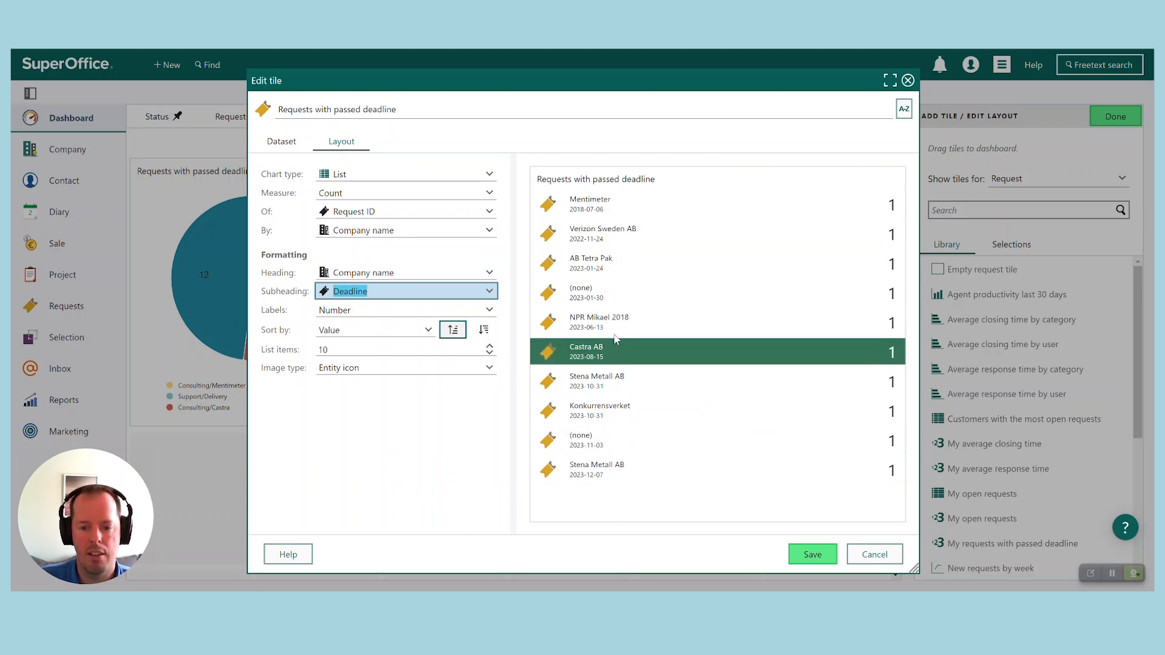
{"action": "left_click", "coordinate": [484, 329]}
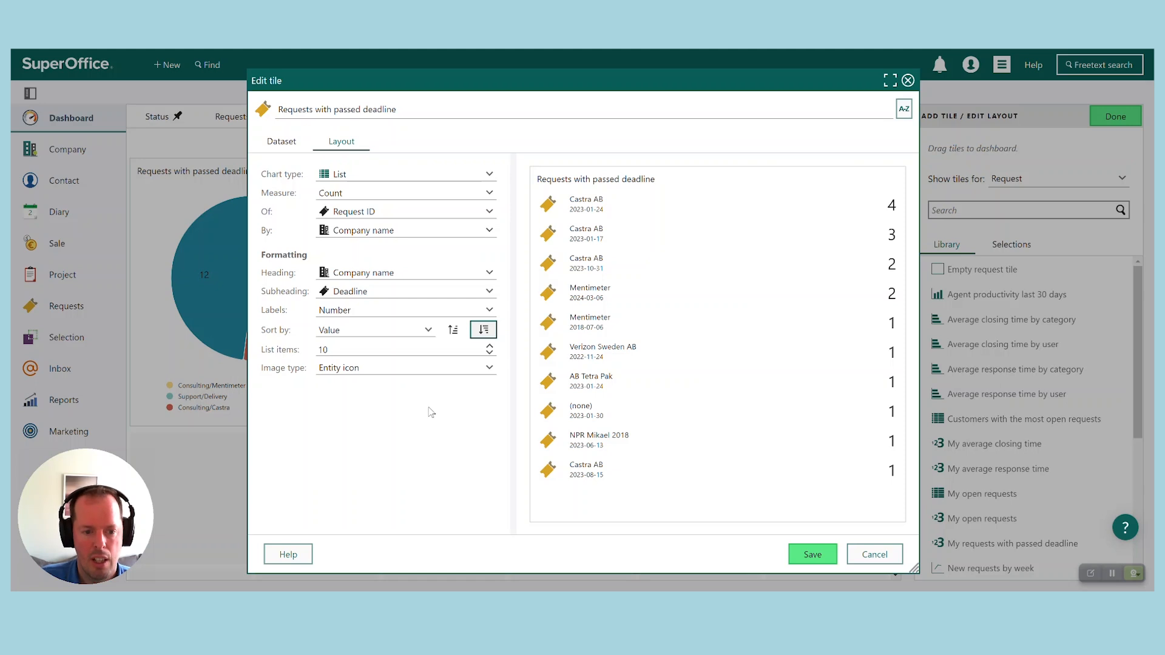
{"action": "left_click", "coordinate": [813, 555]}
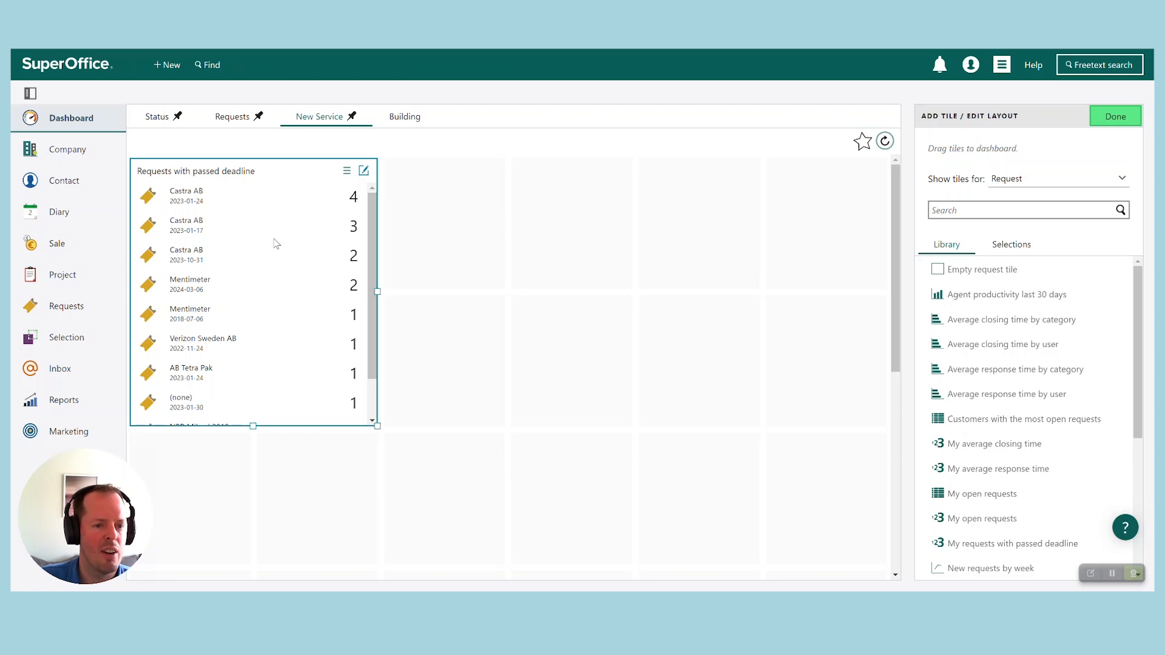
Reopen the Requests with passed deadline tile for editing and set the list heading to the request's Title.
{"action": "left_click", "coordinate": [364, 172]}
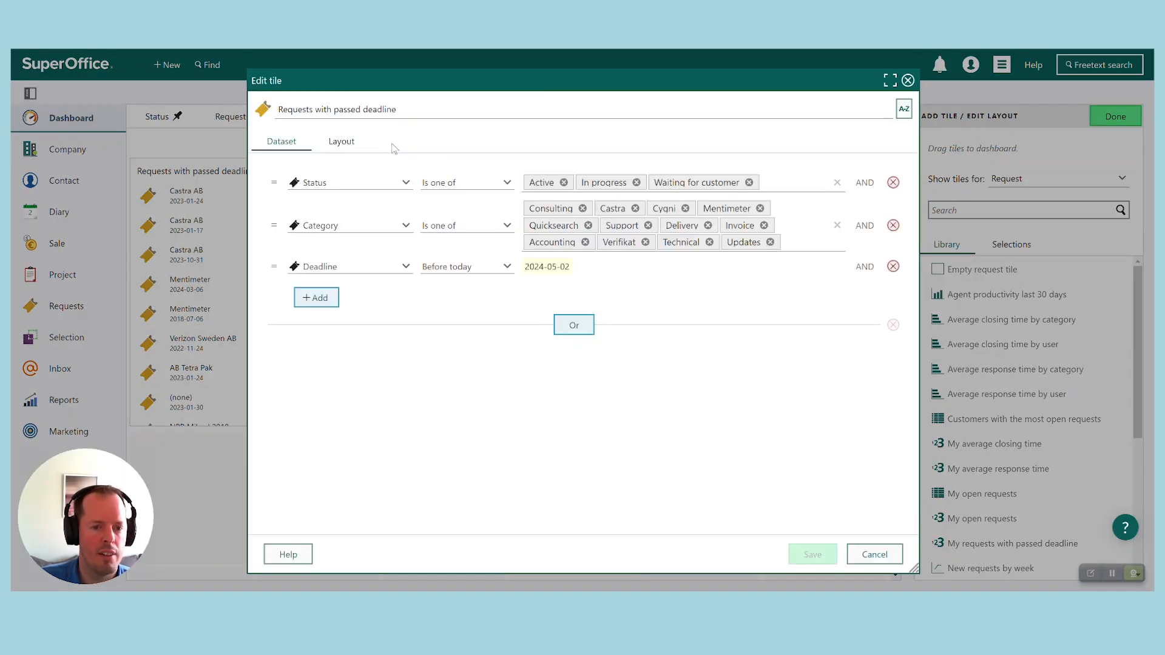
{"action": "left_click", "coordinate": [348, 143]}
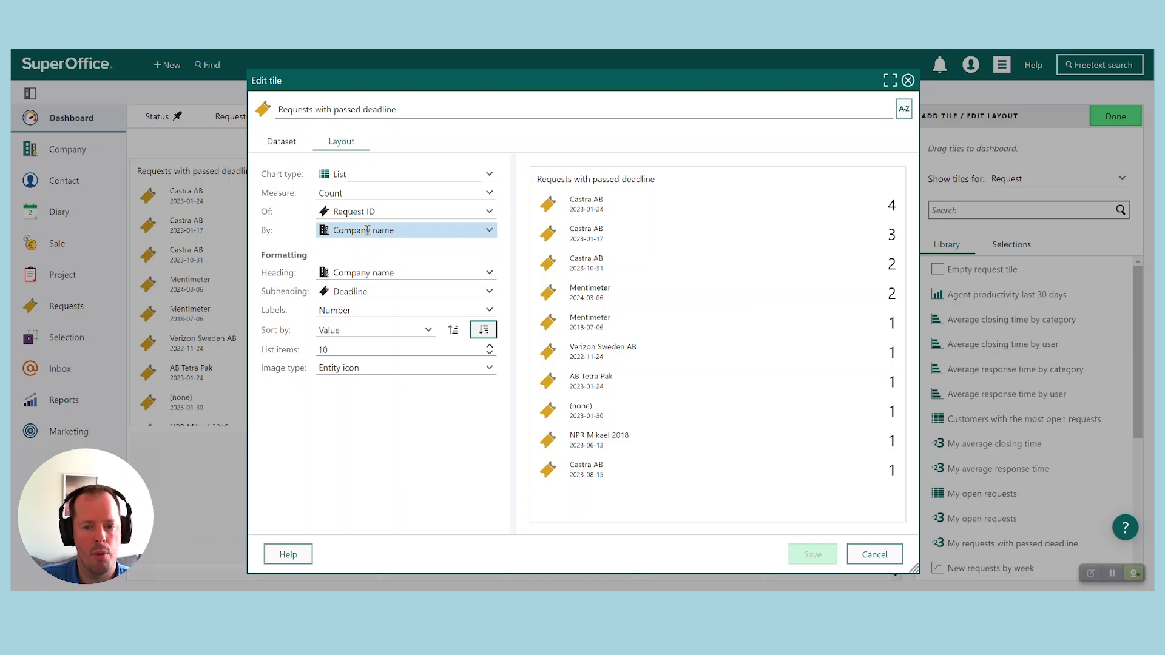
{"action": "left_click", "coordinate": [364, 273]}
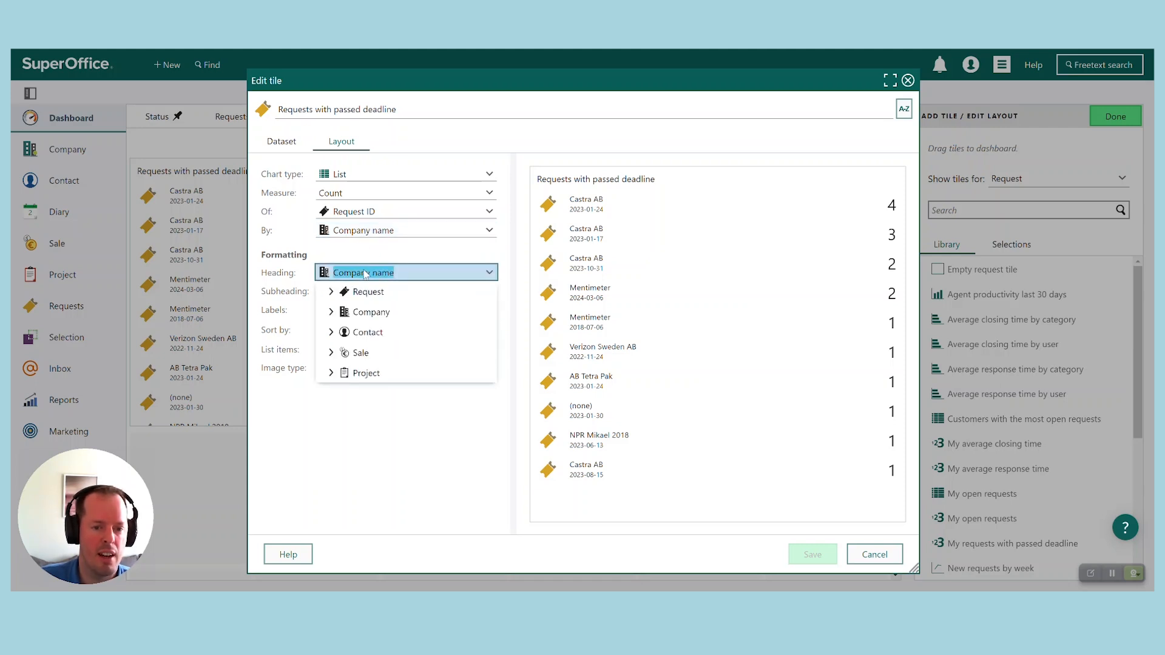
{"action": "type", "text": "titl"}
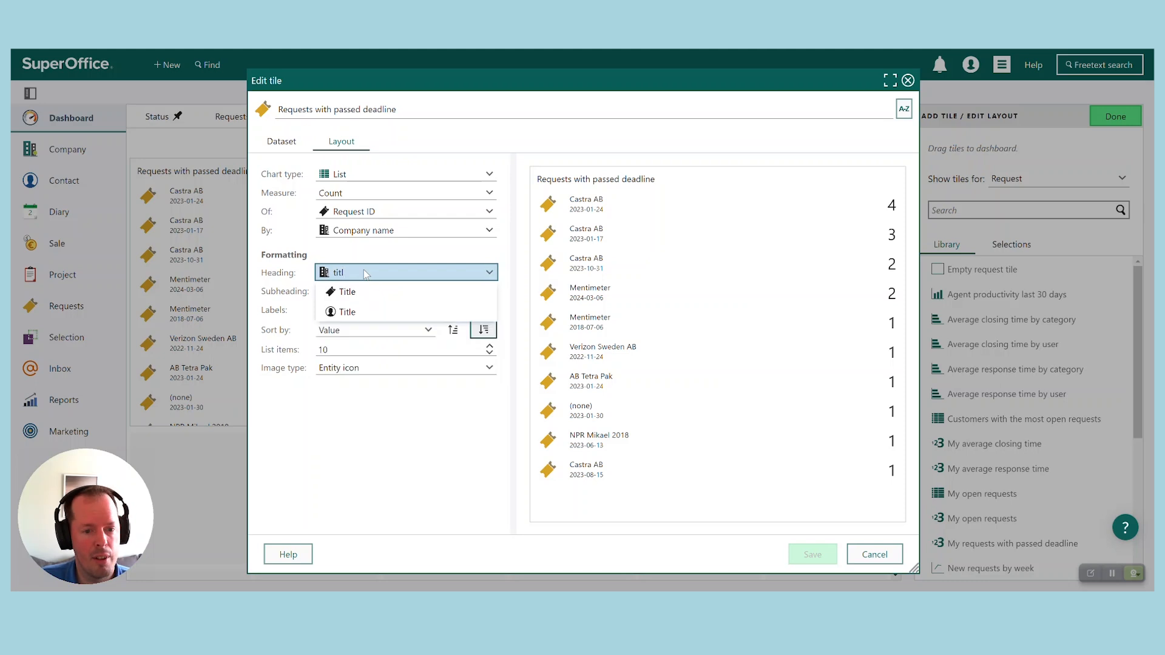
{"action": "left_click", "coordinate": [363, 292]}
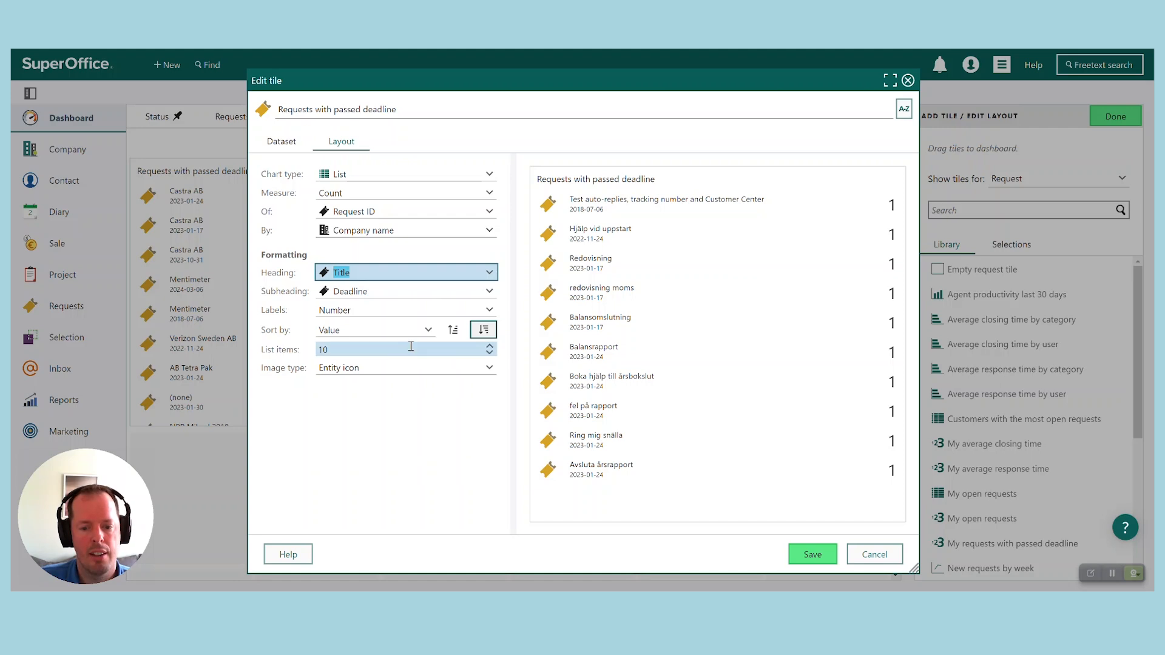
Set the list's subheading to Company name, save the tile and extend it to three grid rows tall.
{"action": "left_click", "coordinate": [373, 292]}
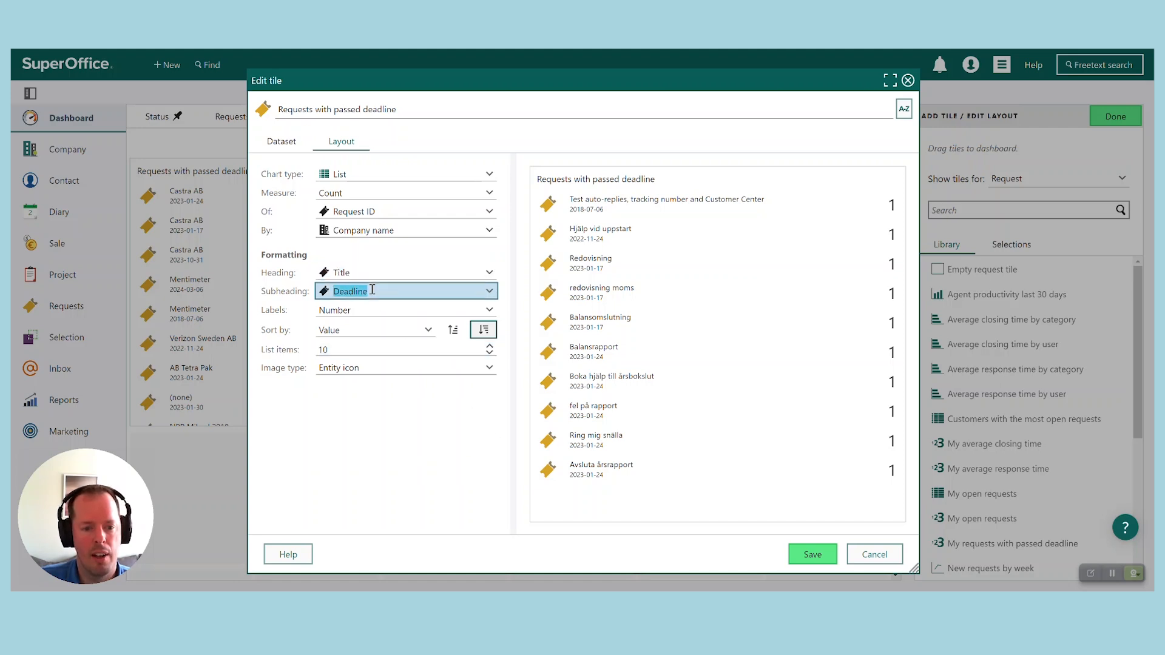
{"action": "type", "text": "compa"}
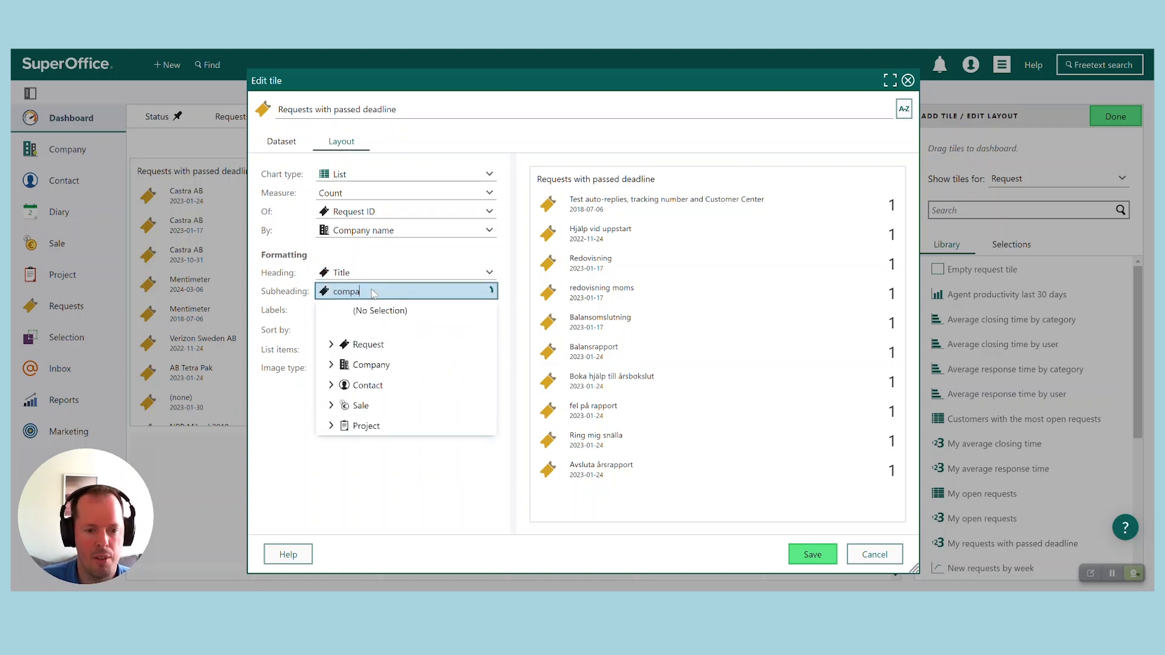
{"action": "left_click", "coordinate": [384, 372]}
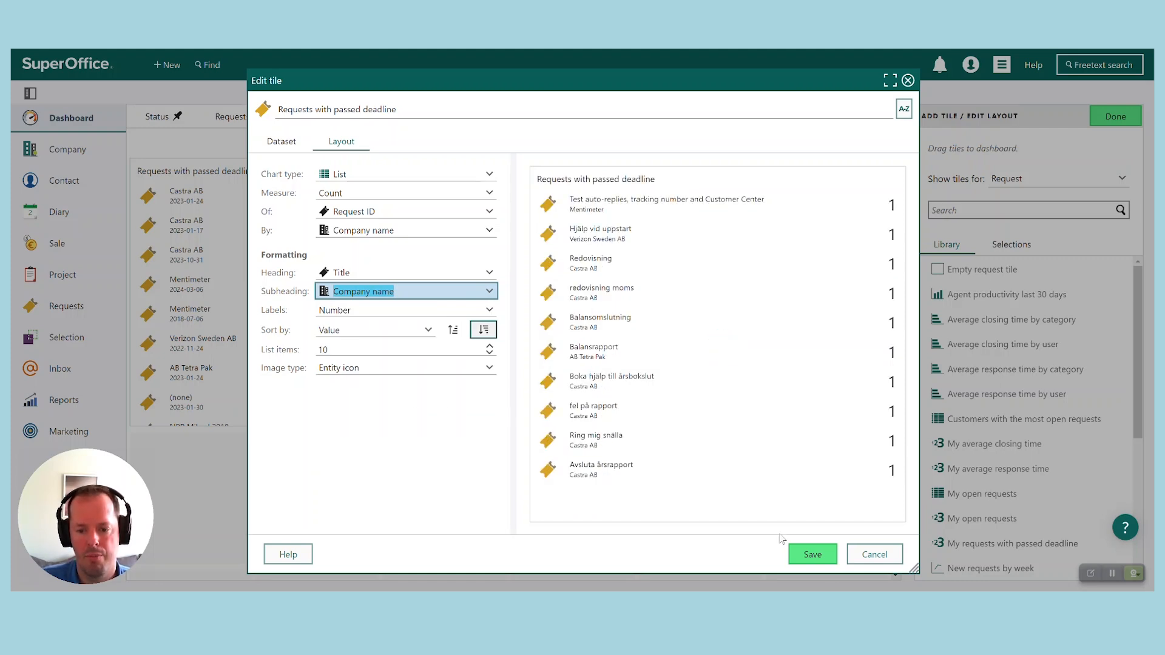
{"action": "left_click", "coordinate": [813, 554]}
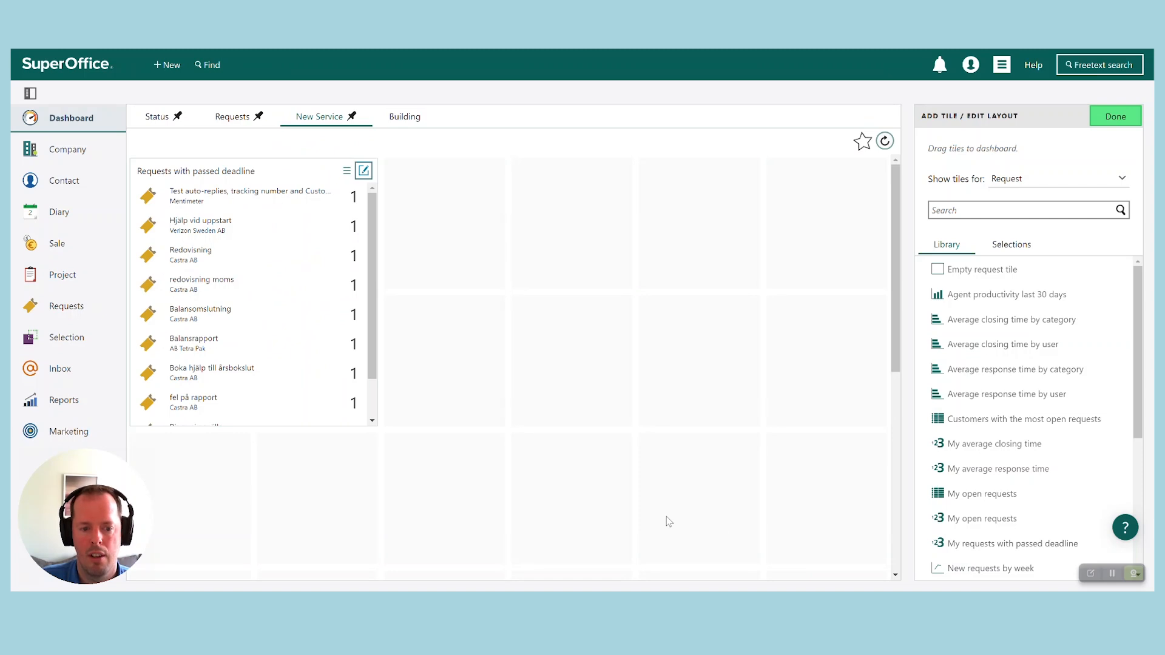
{"action": "left_click_drag", "start_coordinate": [253, 426], "coordinate": [249, 549]}
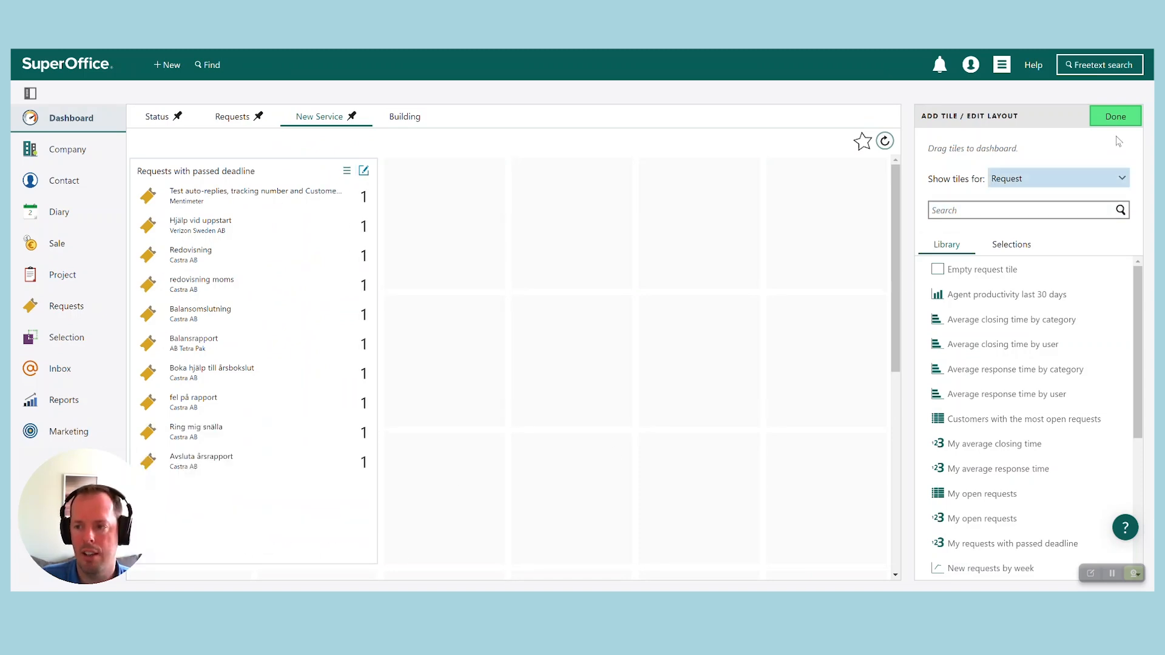
{"action": "left_click", "coordinate": [1111, 120]}
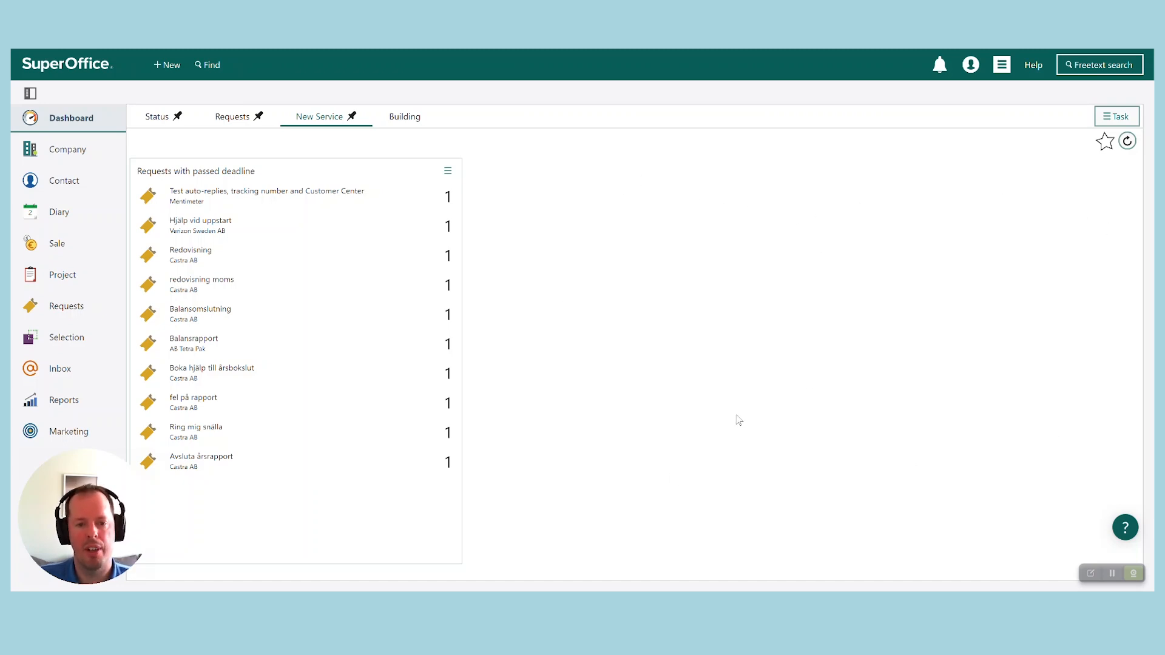
Add the predefined Request by category tile from the request tile library to the New Service dashboard.
{"action": "left_click", "coordinate": [1124, 119]}
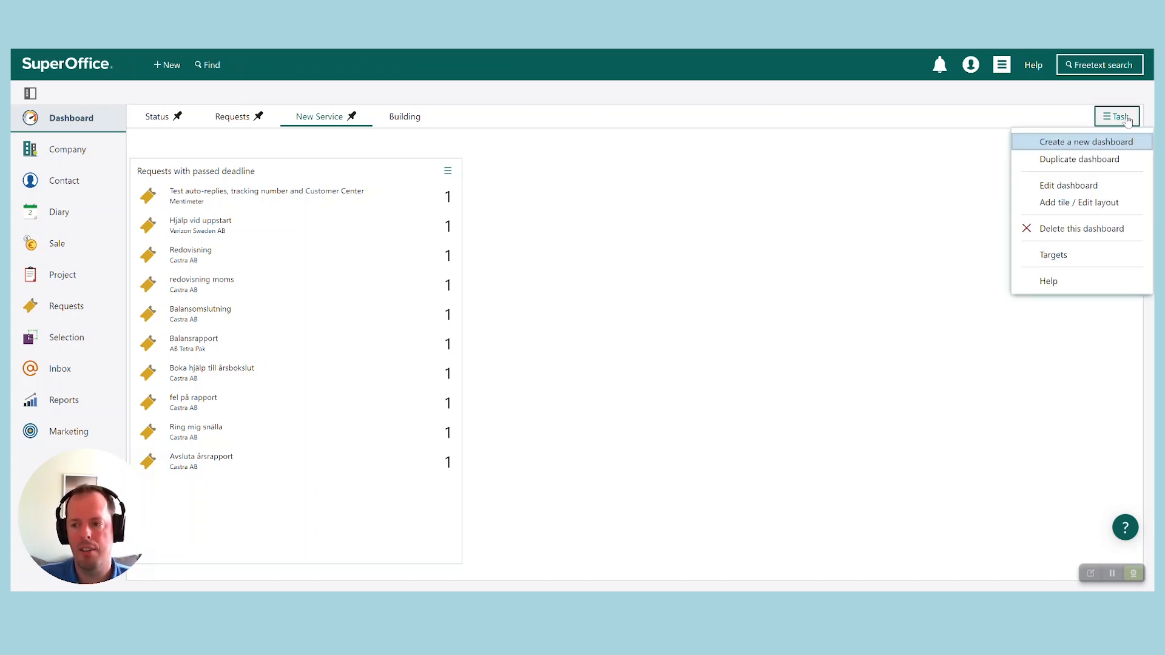
{"action": "left_click", "coordinate": [1085, 203]}
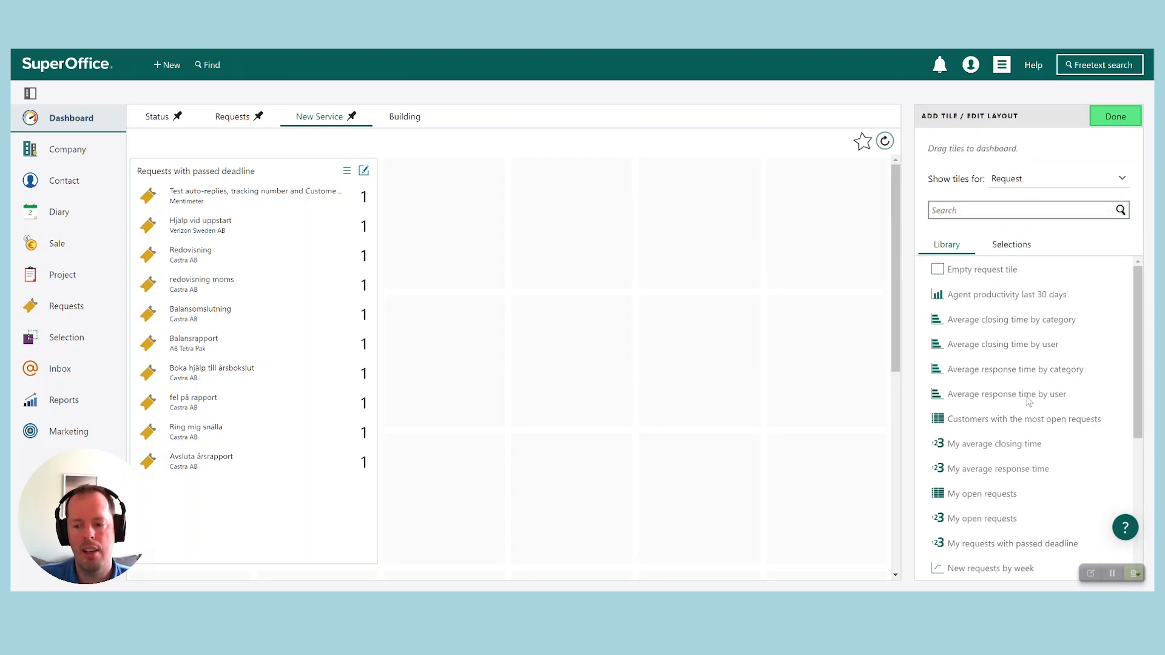
{"action": "mouse_move", "coordinate": [1026, 422]}
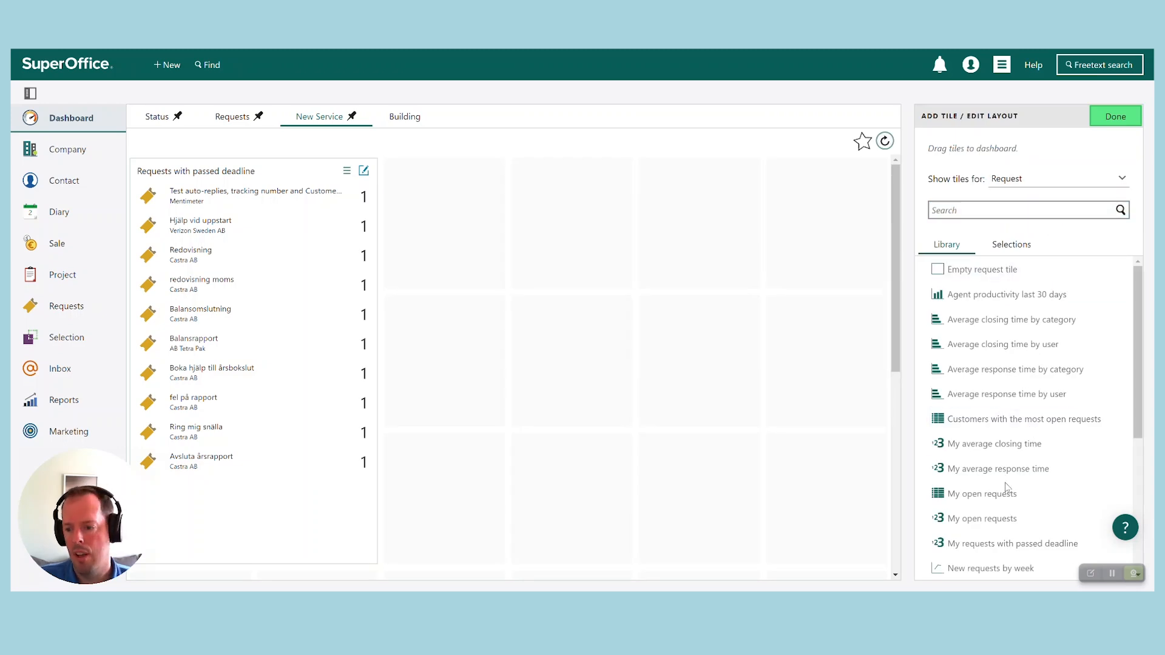
{"action": "mouse_move", "coordinate": [1006, 479]}
{"action": "scroll", "coordinate": [992, 477], "scroll_direction": "down", "scroll_amount": 4}
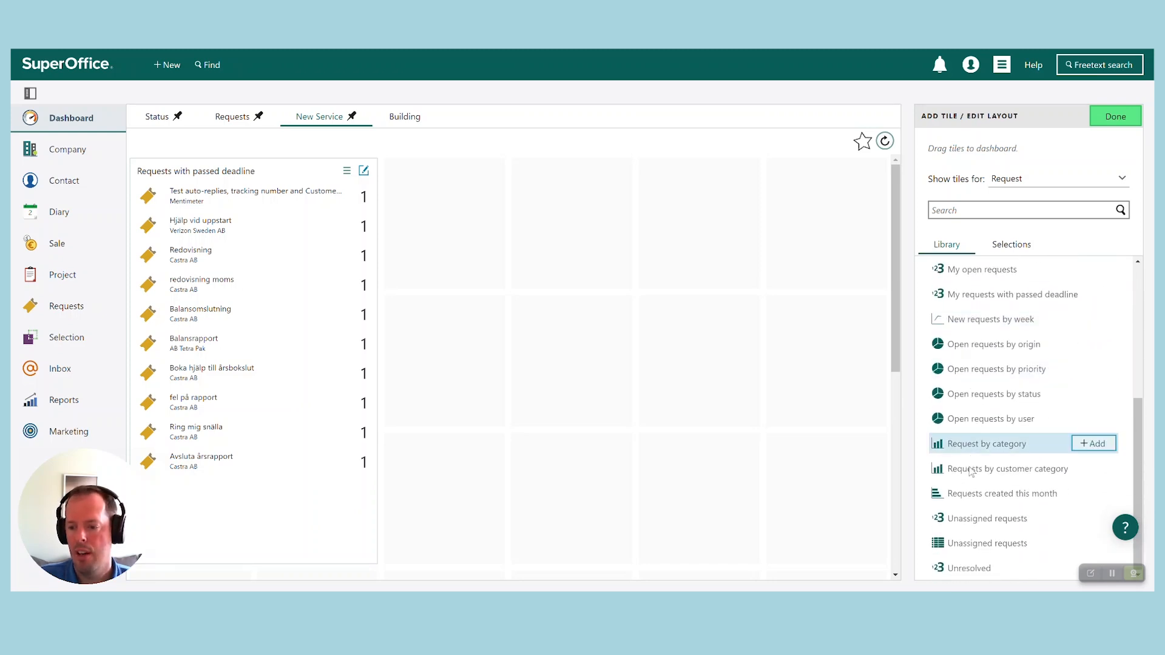
{"action": "mouse_move", "coordinate": [957, 480]}
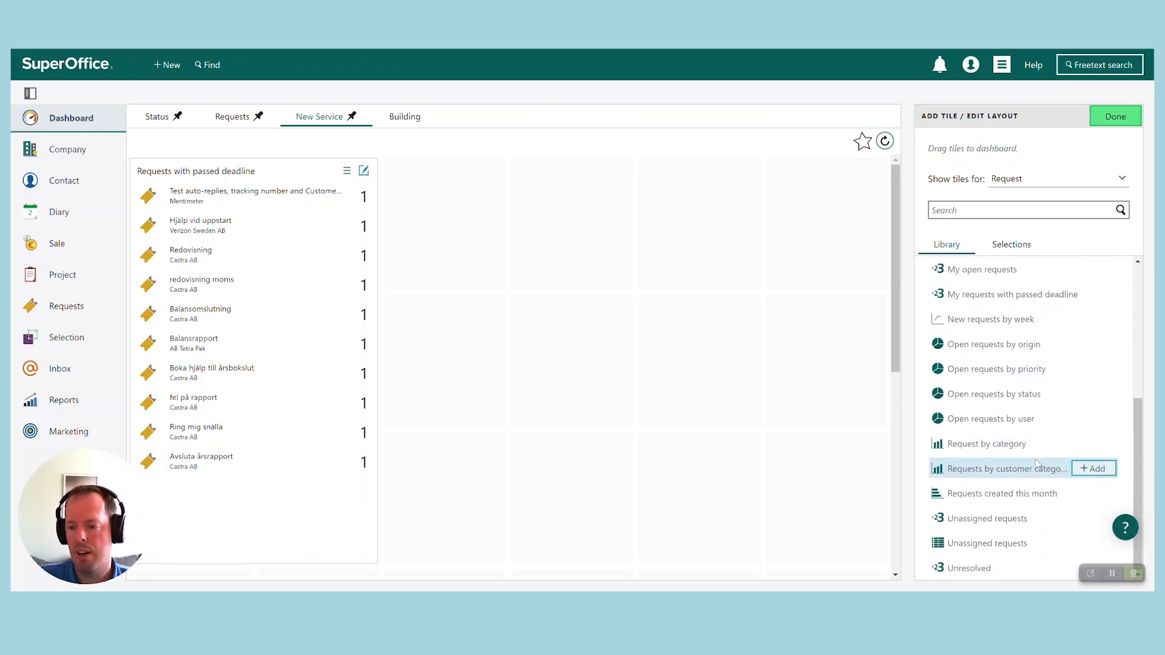
{"action": "left_click", "coordinate": [1090, 443]}
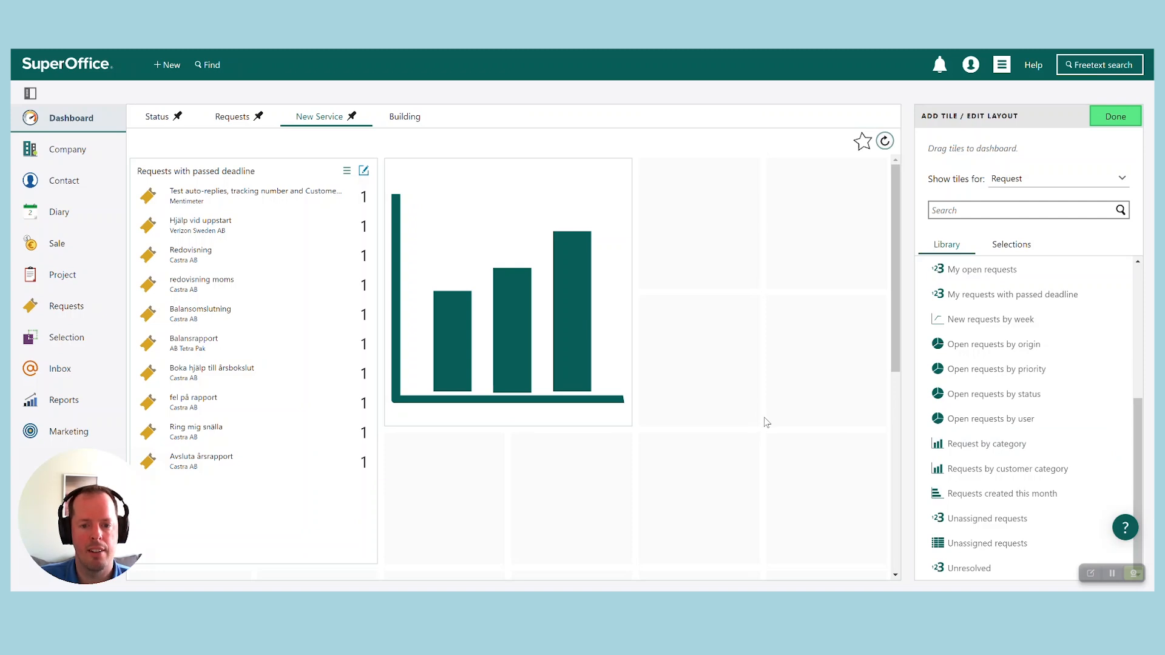
Remove the Created criterion from the Request by category tile's dataset, check its column chart layout and save the tile.
{"action": "mouse_move", "coordinate": [463, 358]}
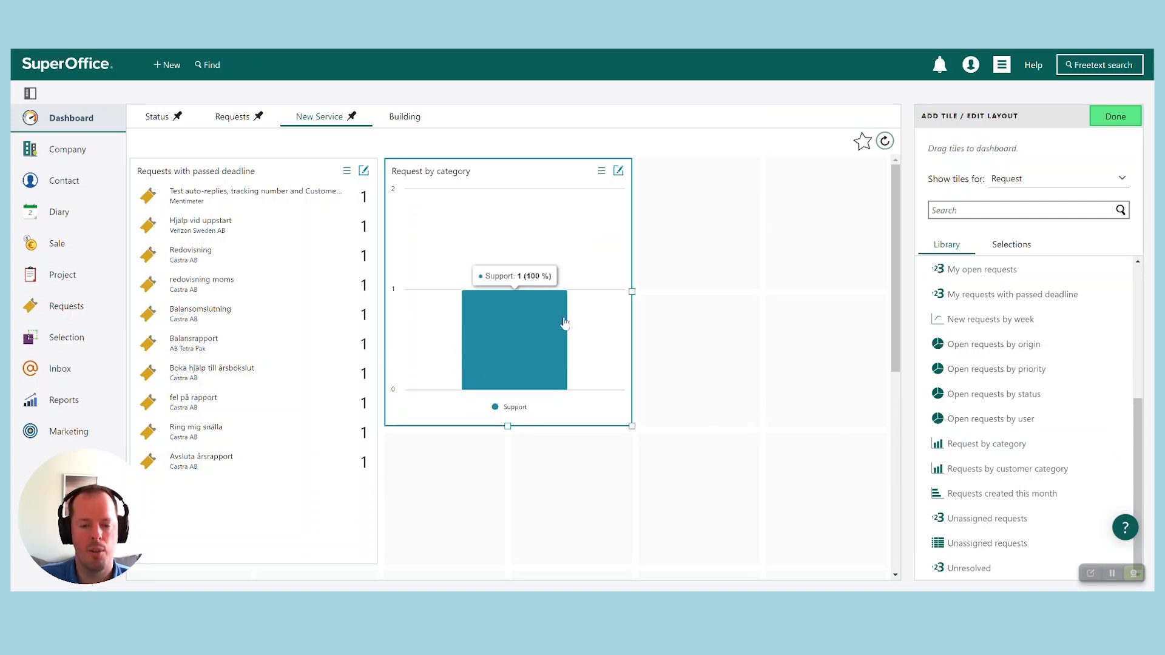
{"action": "left_click", "coordinate": [618, 173]}
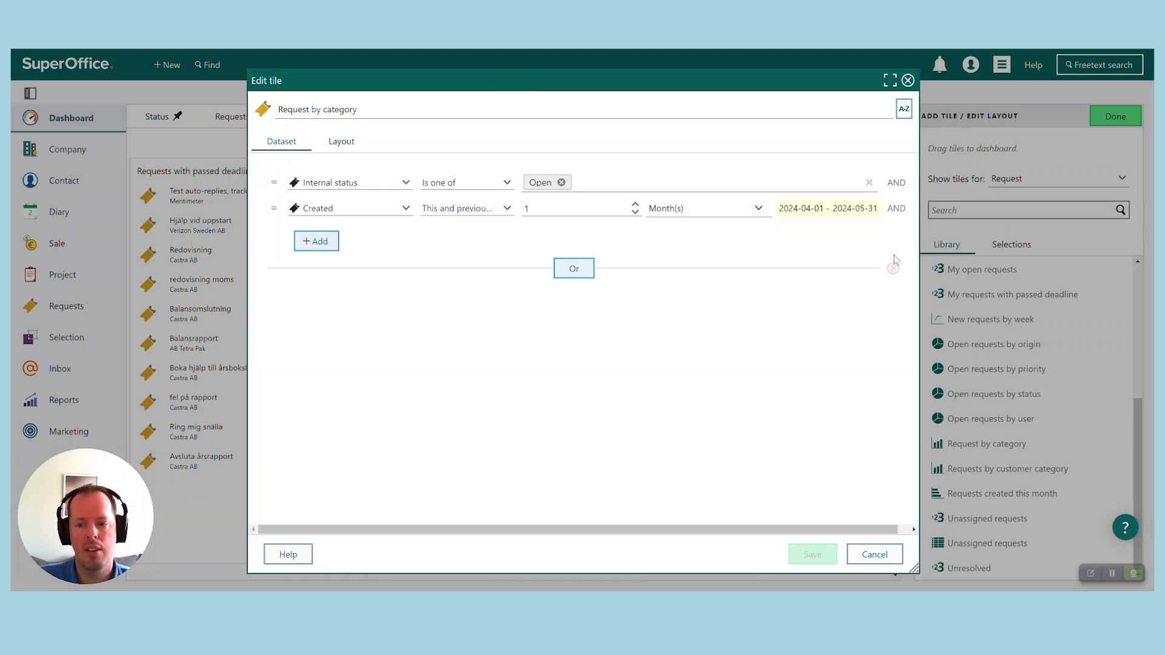
{"action": "left_click_drag", "start_coordinate": [725, 529], "coordinate": [737, 529]}
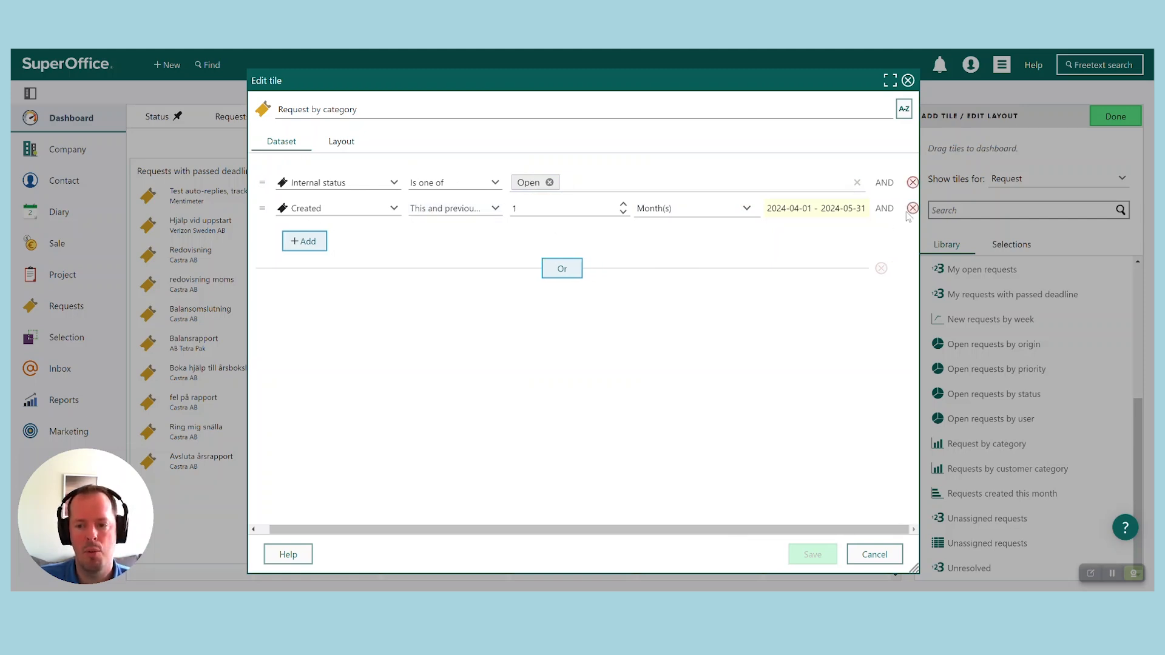
{"action": "left_click", "coordinate": [912, 208]}
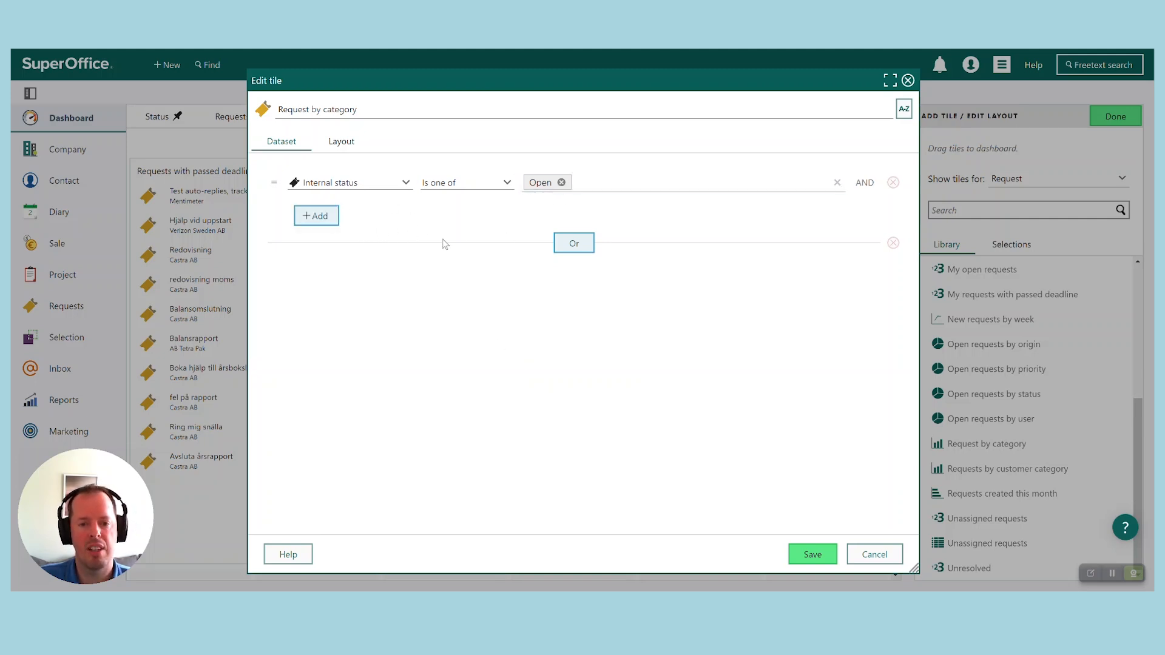
{"action": "left_click", "coordinate": [341, 141]}
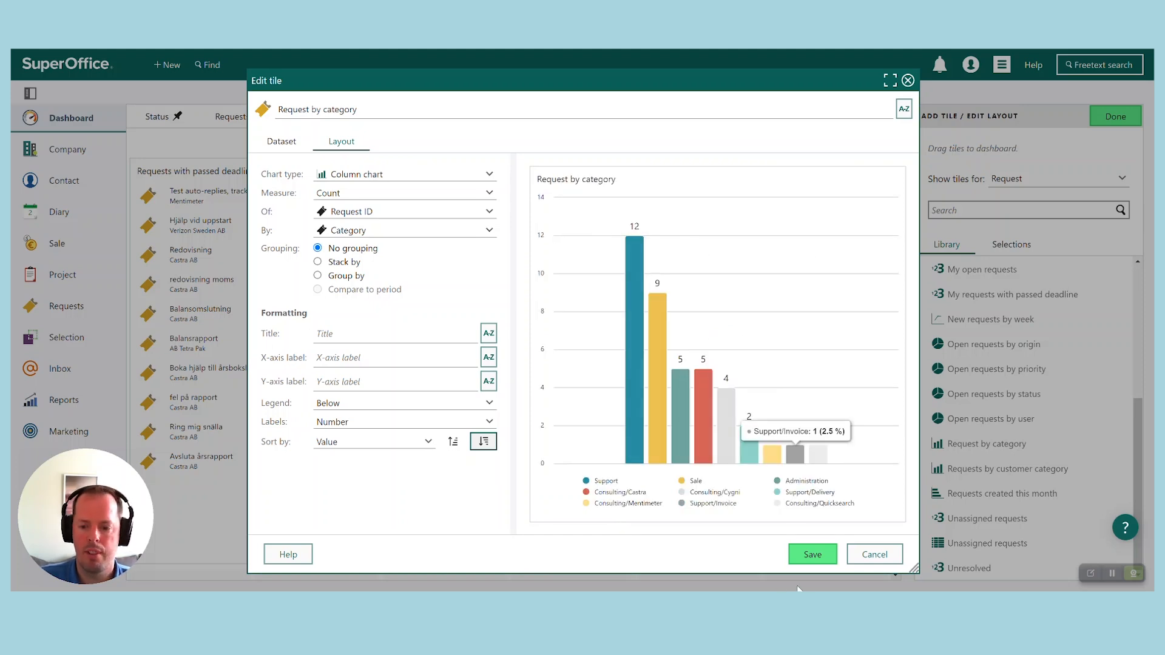
{"action": "left_click", "coordinate": [813, 554]}
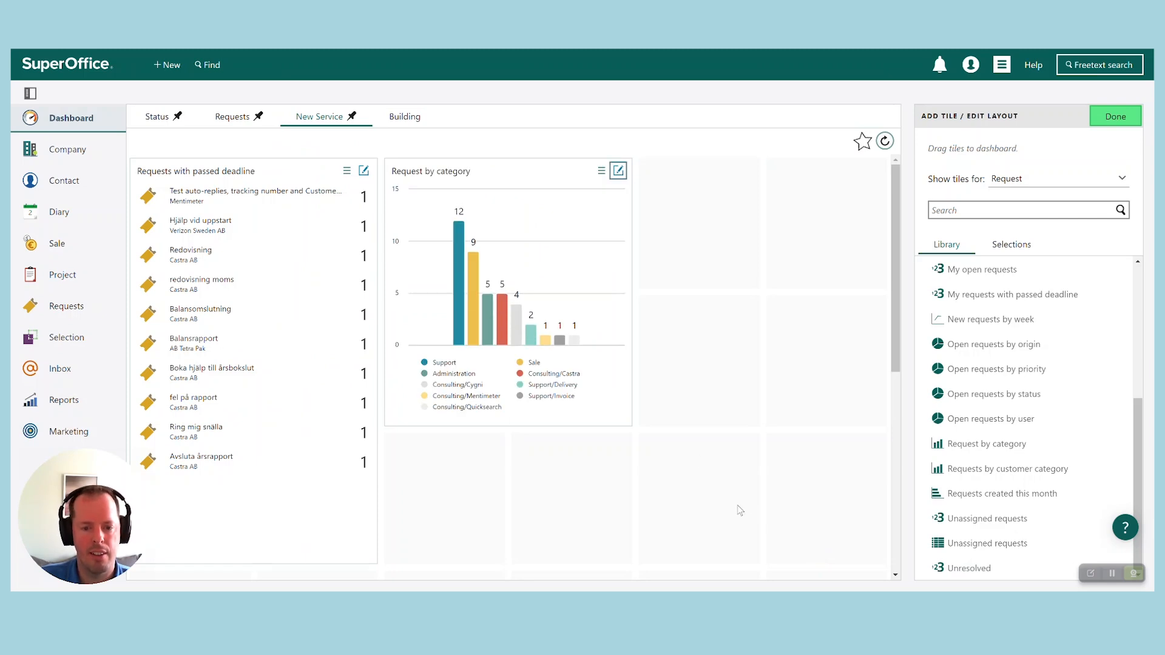
Widen the Request by category tile to four grid columns and finish editing the dashboard layout.
{"action": "left_click_drag", "start_coordinate": [632, 292], "coordinate": [889, 300]}
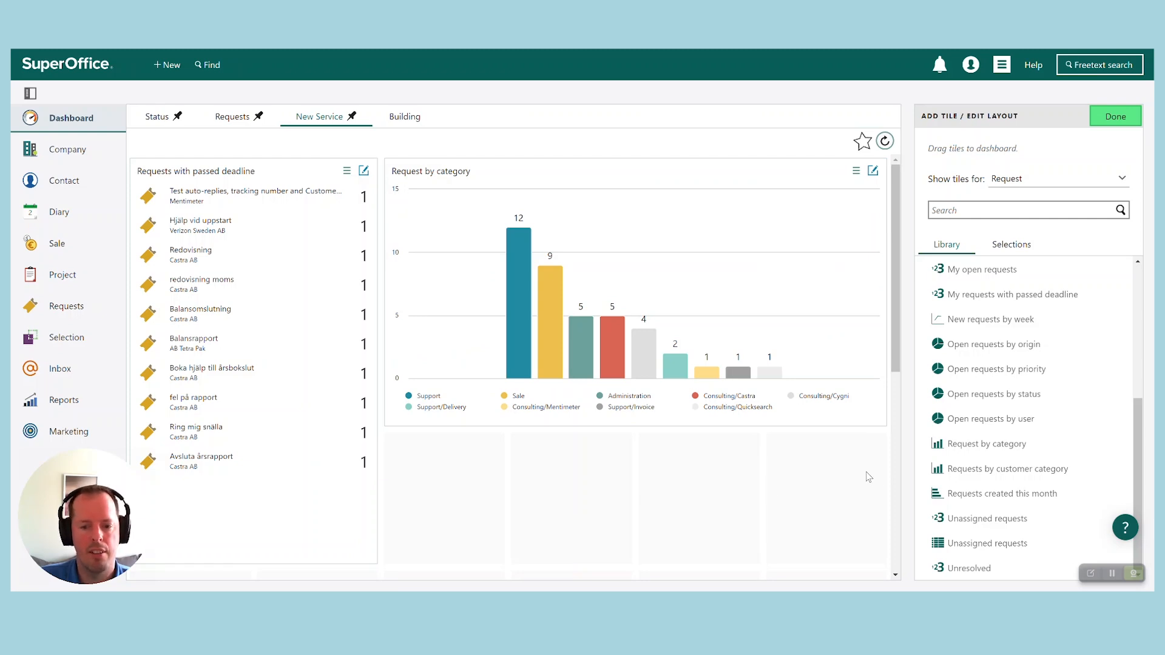
{"action": "left_click", "coordinate": [1115, 115]}
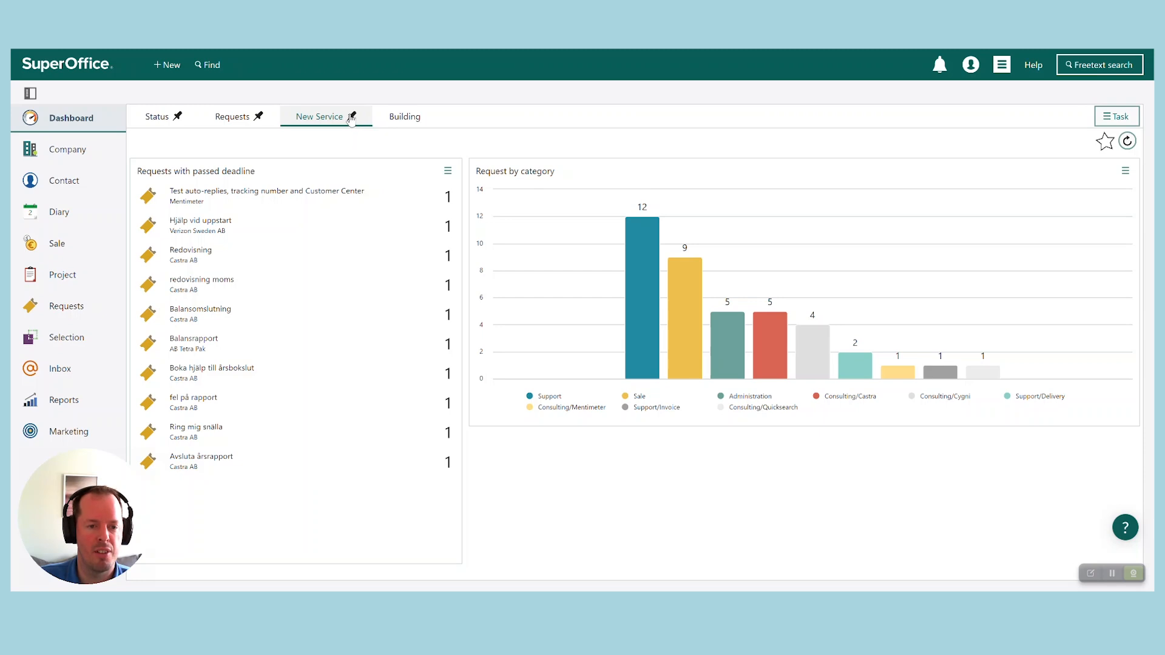
{"action": "left_click", "coordinate": [352, 115]}
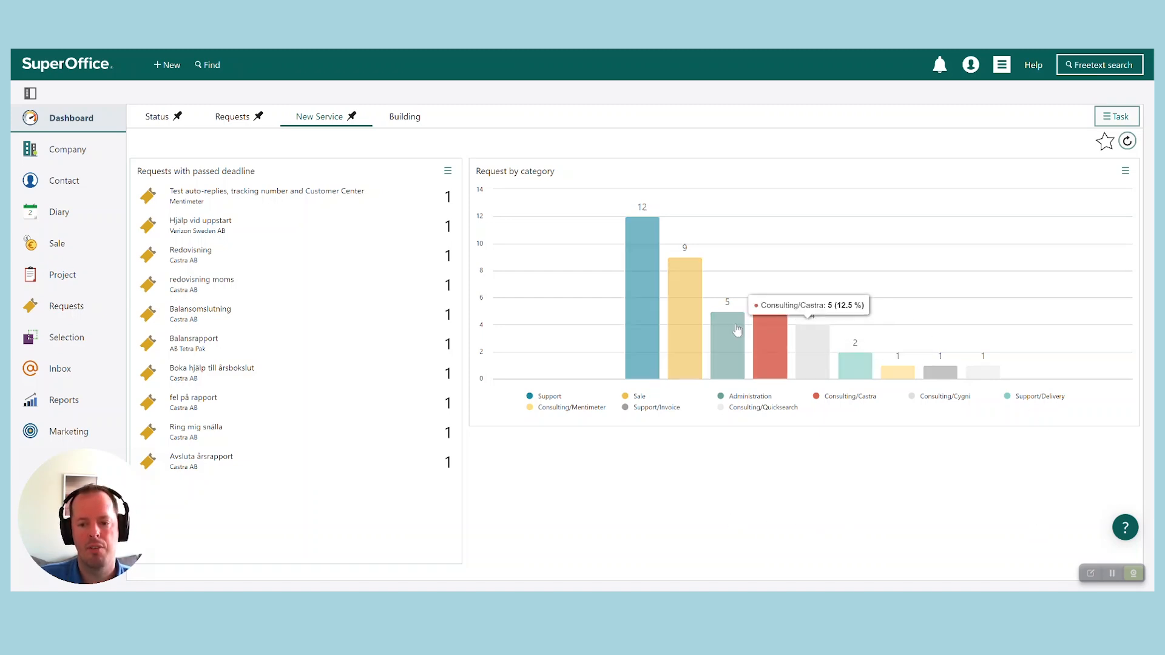
List the requests behind the chart's Support column and preview "update on my reward points" in a widened preview area.
{"action": "left_click", "coordinate": [637, 290]}
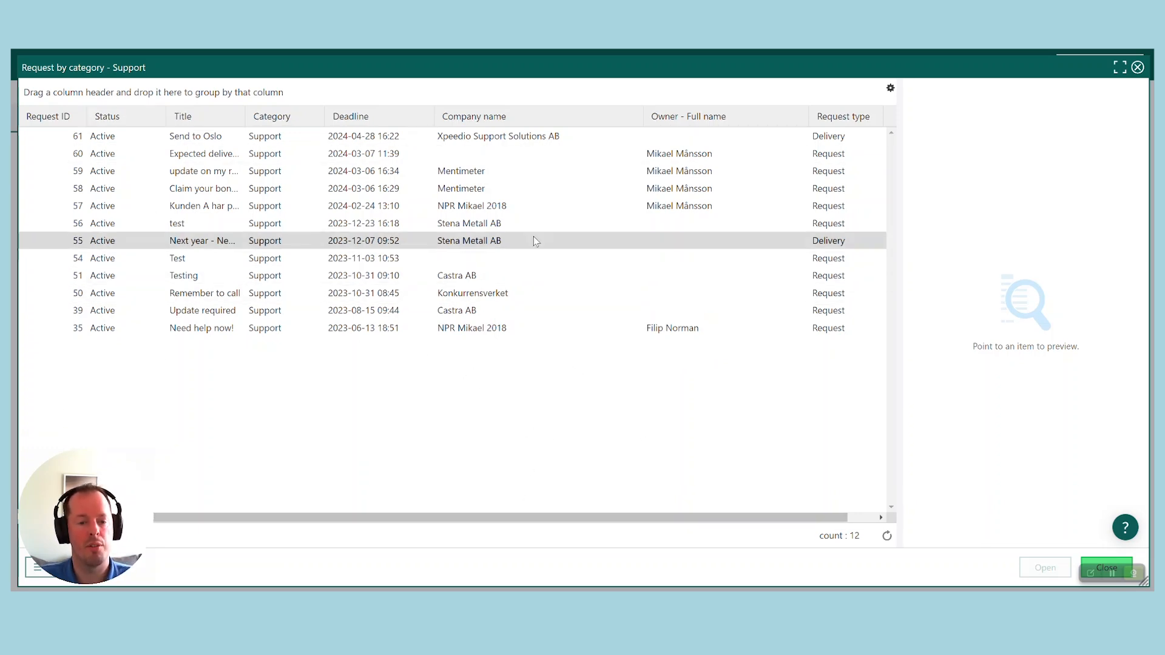
{"action": "left_click", "coordinate": [515, 173]}
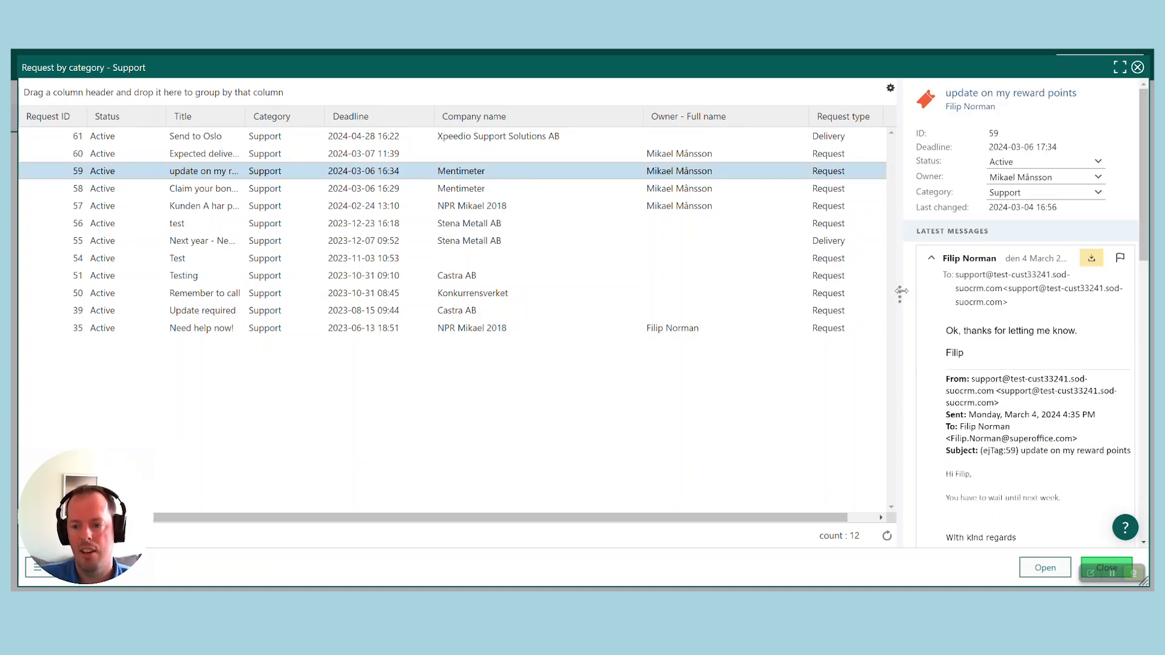
{"action": "left_click_drag", "start_coordinate": [901, 291], "coordinate": [802, 291]}
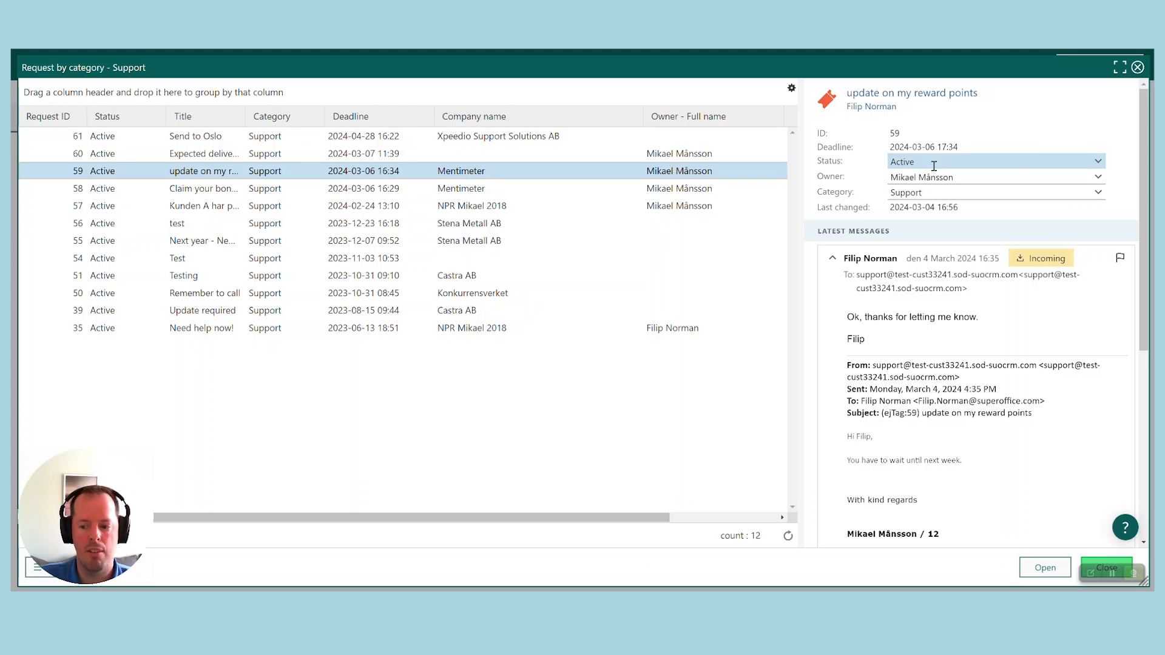
Open the full request "update on my reward points" and look through its messages.
{"action": "left_click", "coordinate": [1038, 574]}
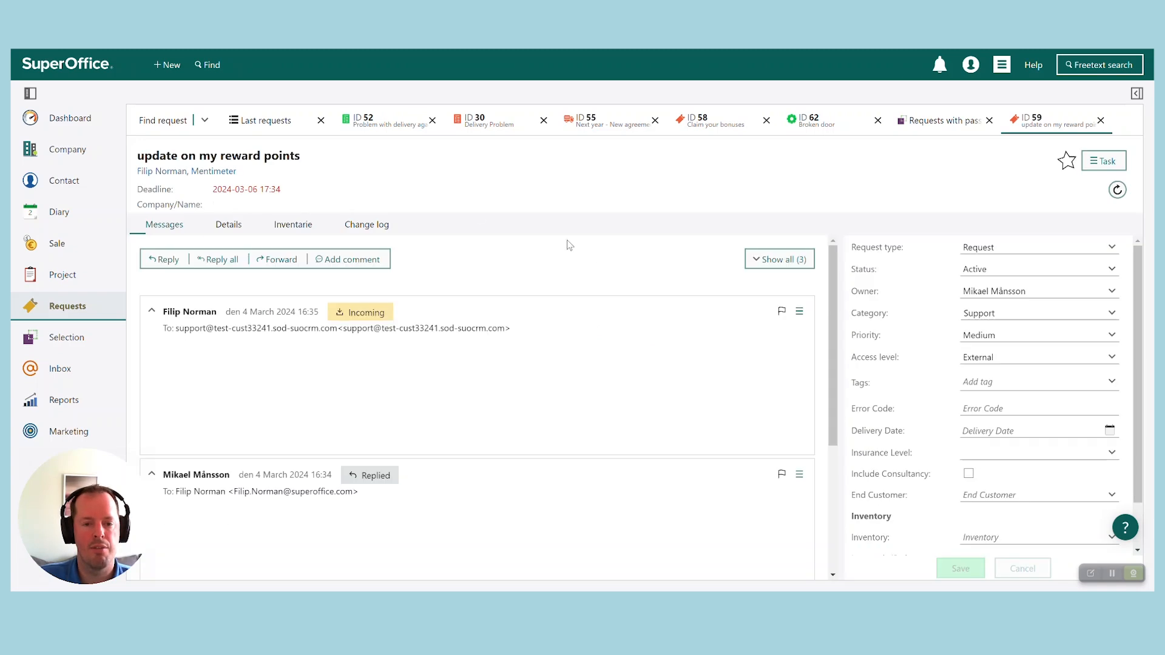
{"action": "scroll", "coordinate": [465, 265], "scroll_direction": "down", "scroll_amount": 3}
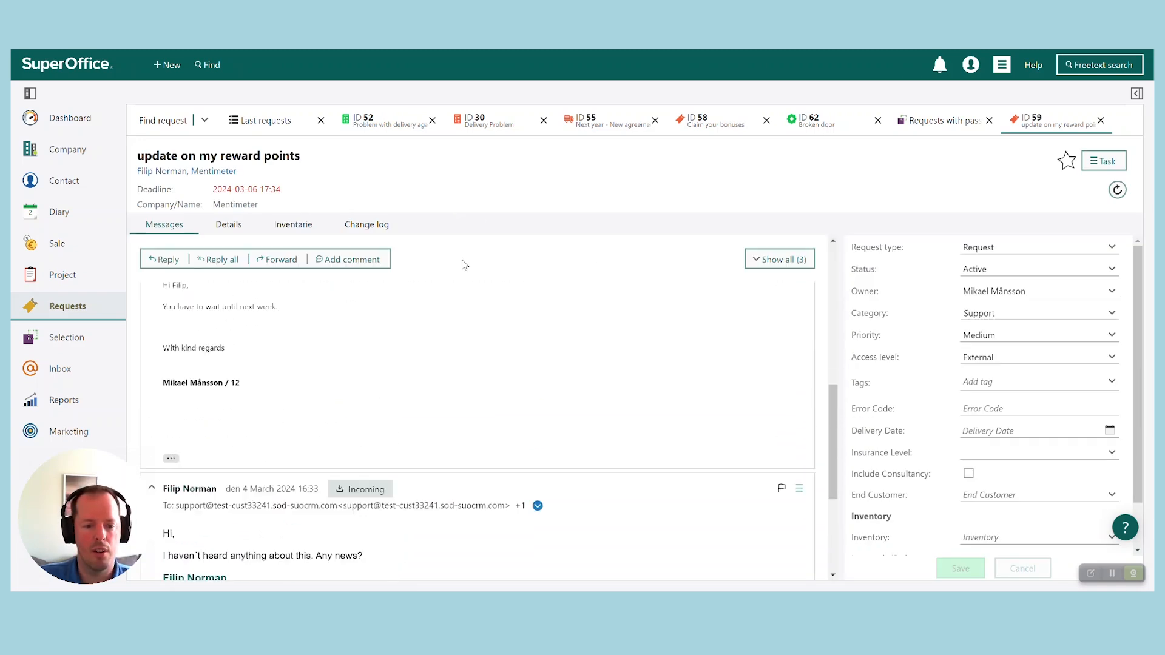
{"action": "scroll", "coordinate": [464, 267], "scroll_direction": "up", "scroll_amount": 3}
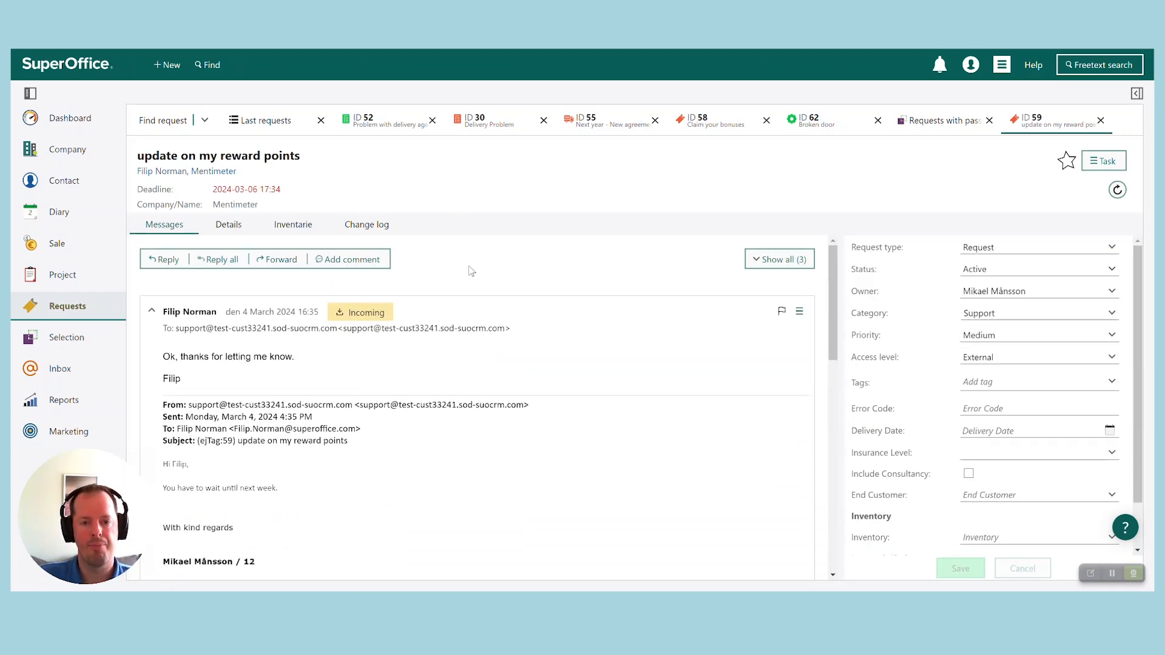